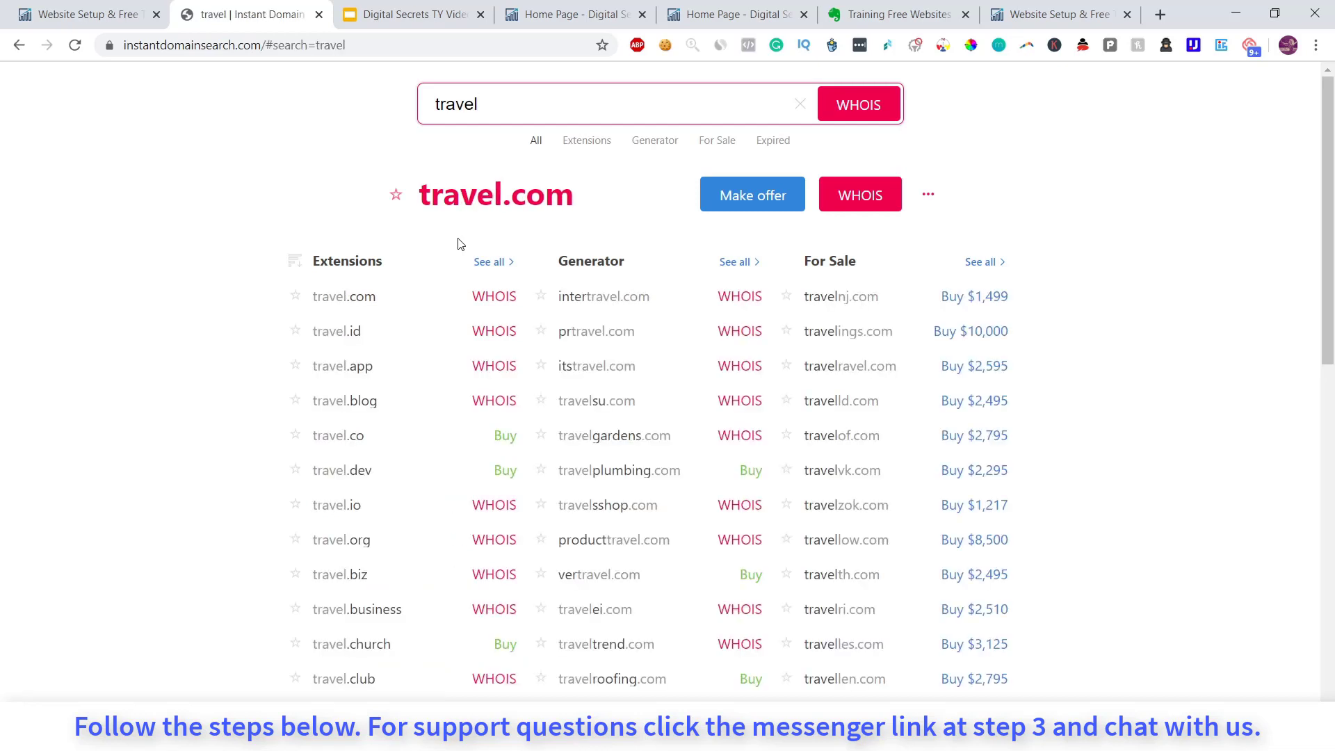
Search for the domain name travelnick and browse the suggested alternatives
text(nick)
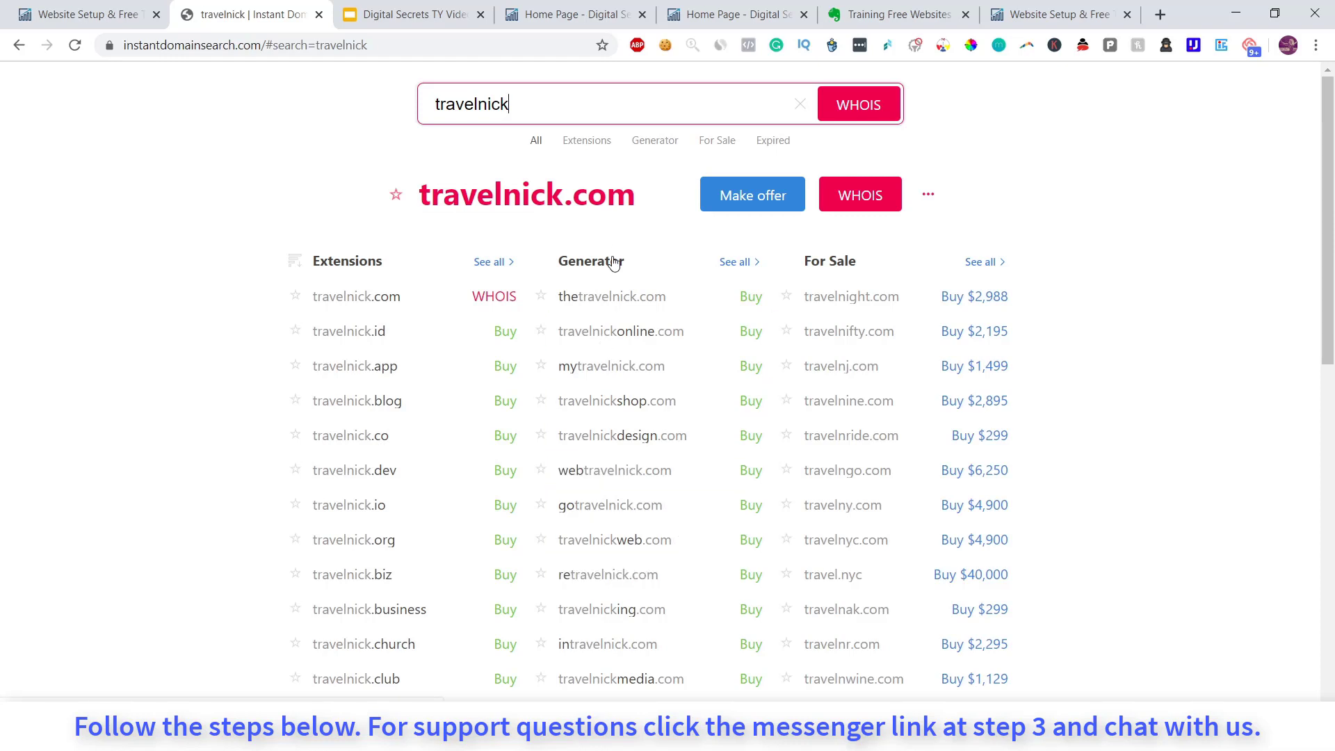
scroll(625, 389, down, 1)
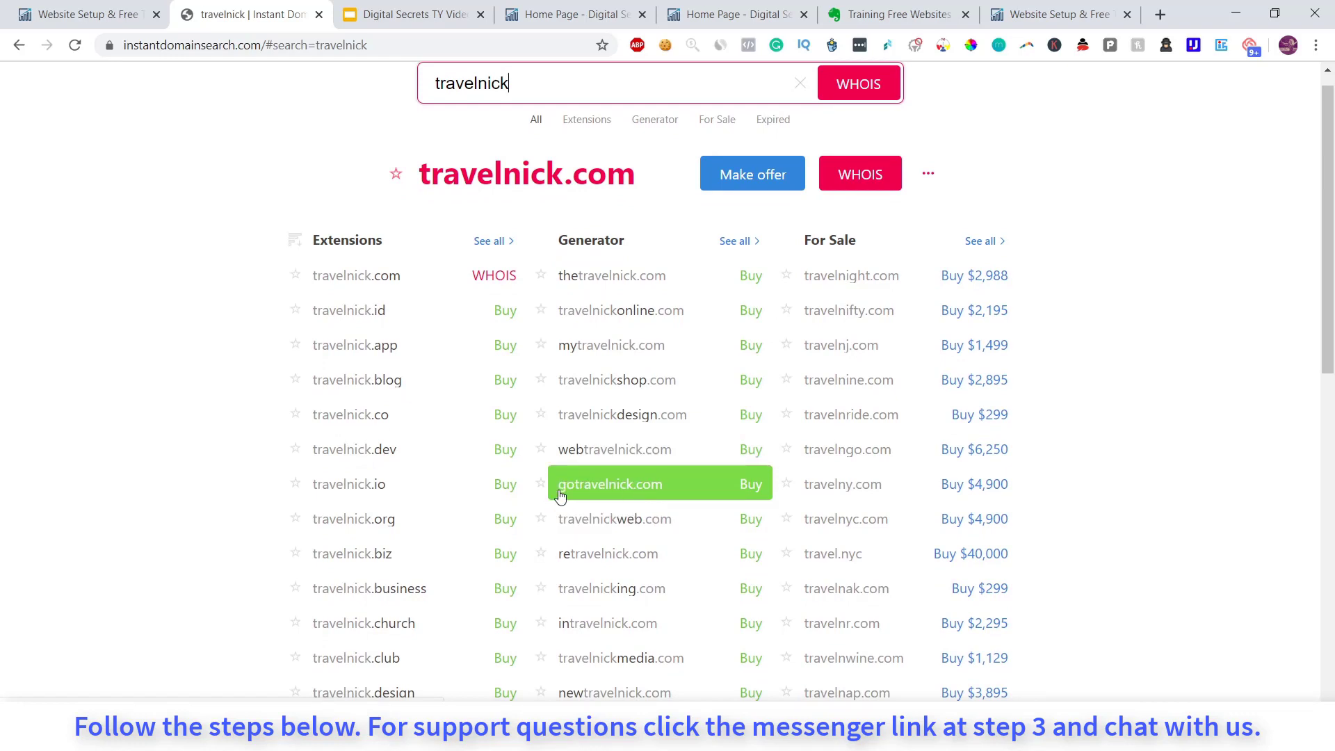
Close the domain search page and open Bluehost's hosting plans via the step 2 hosting registration link on the website setup page
click(394, 17)
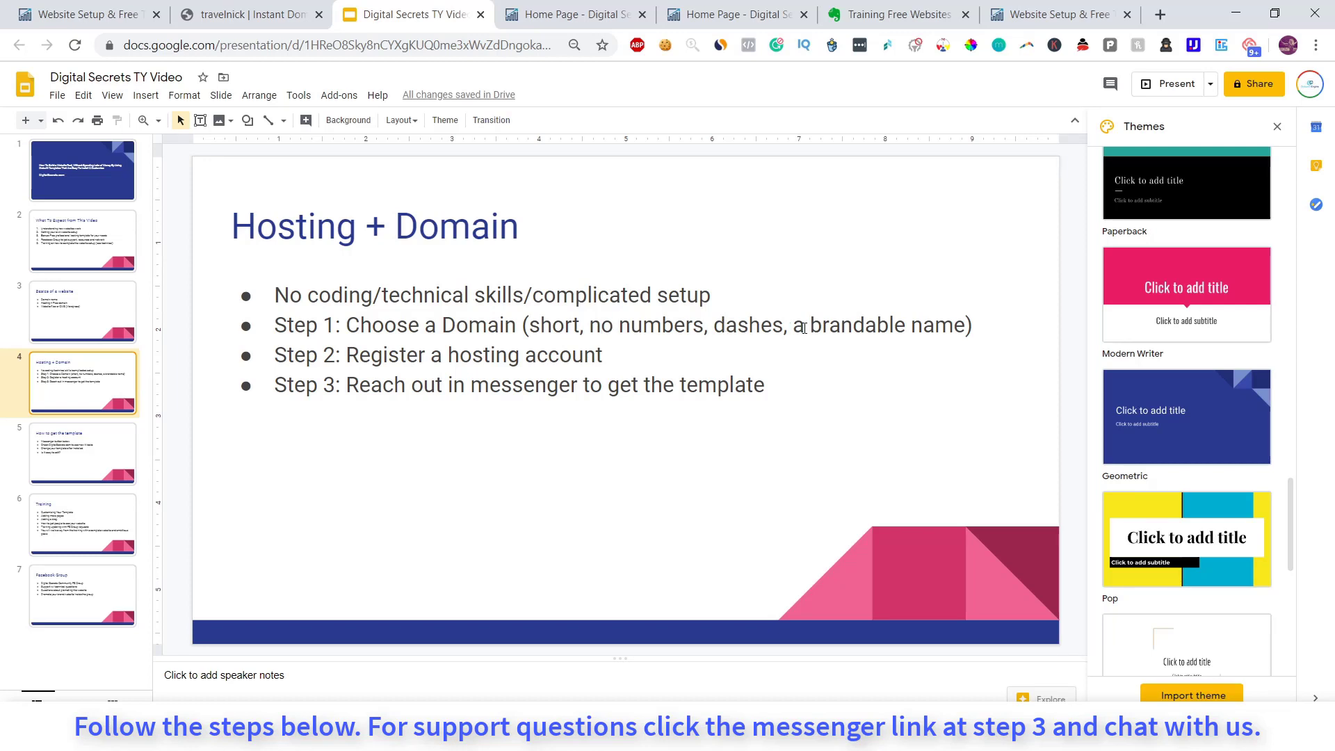
click(319, 14)
click(136, 14)
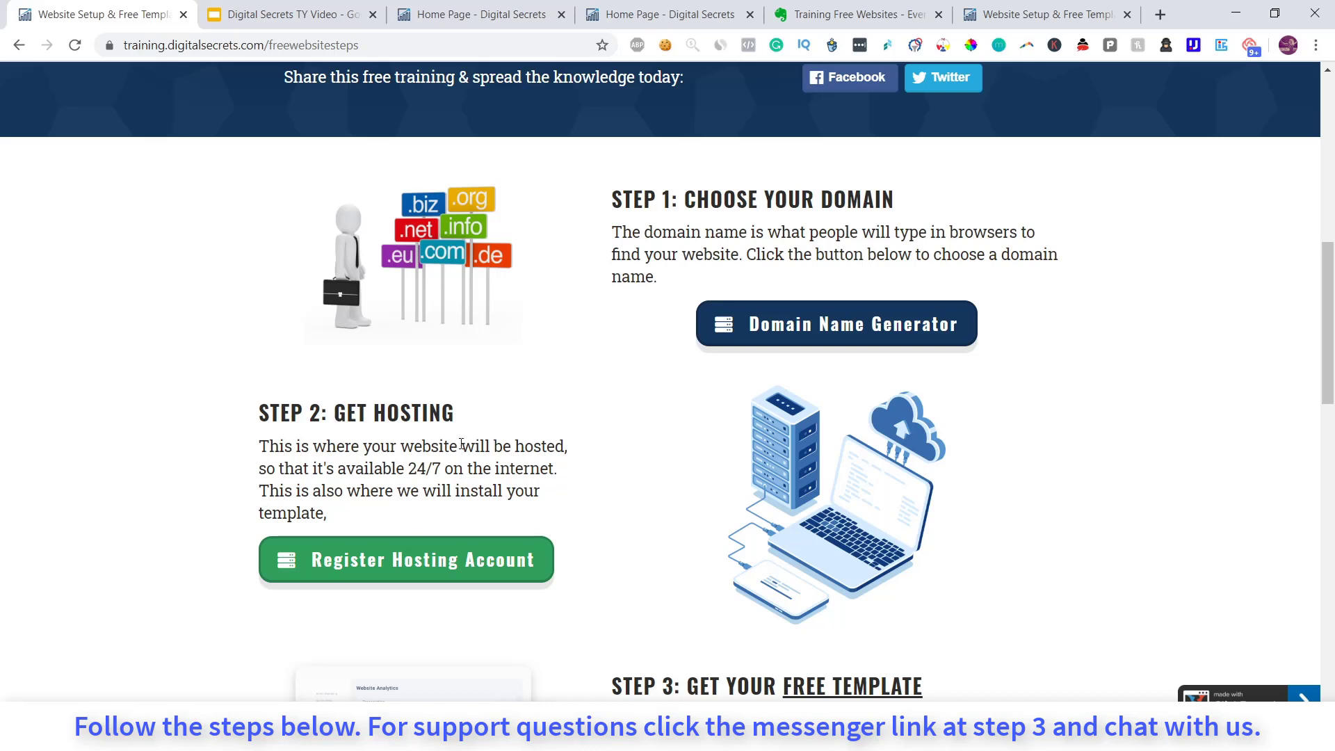
scroll(463, 441, down, 1)
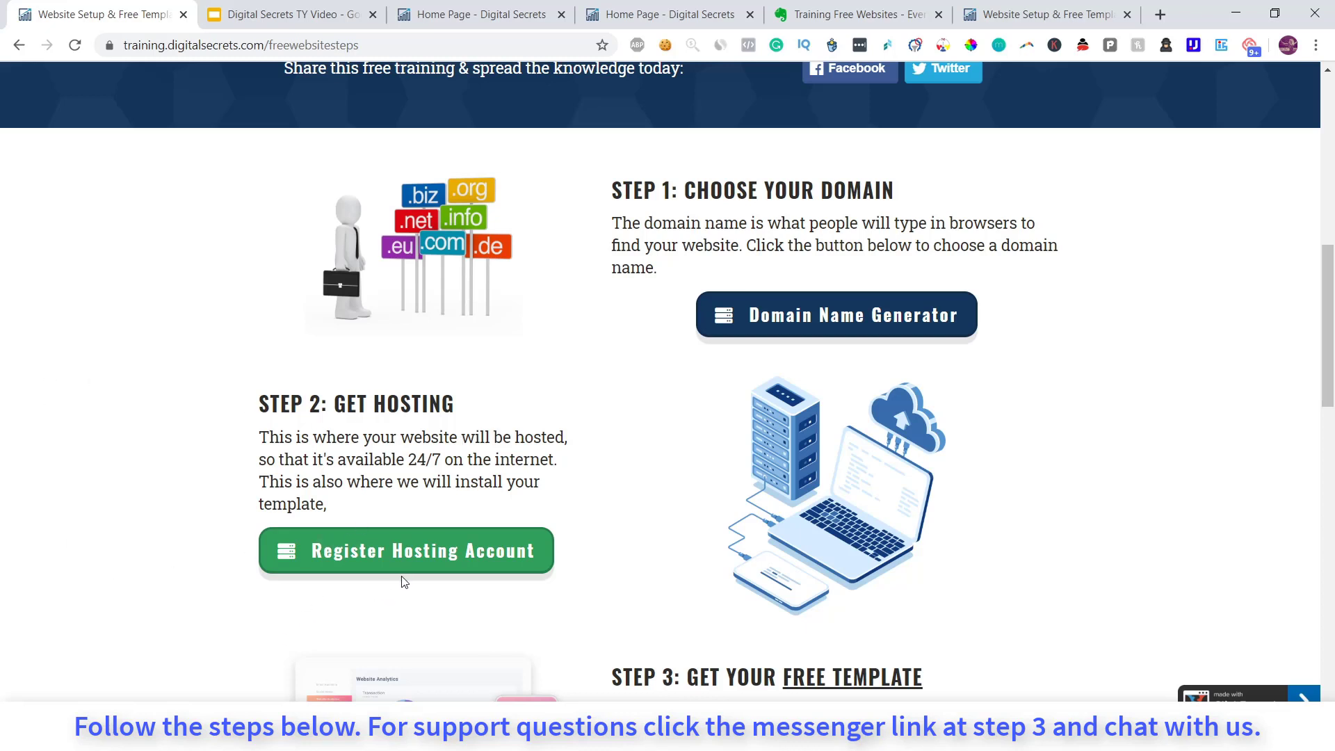
click(385, 559)
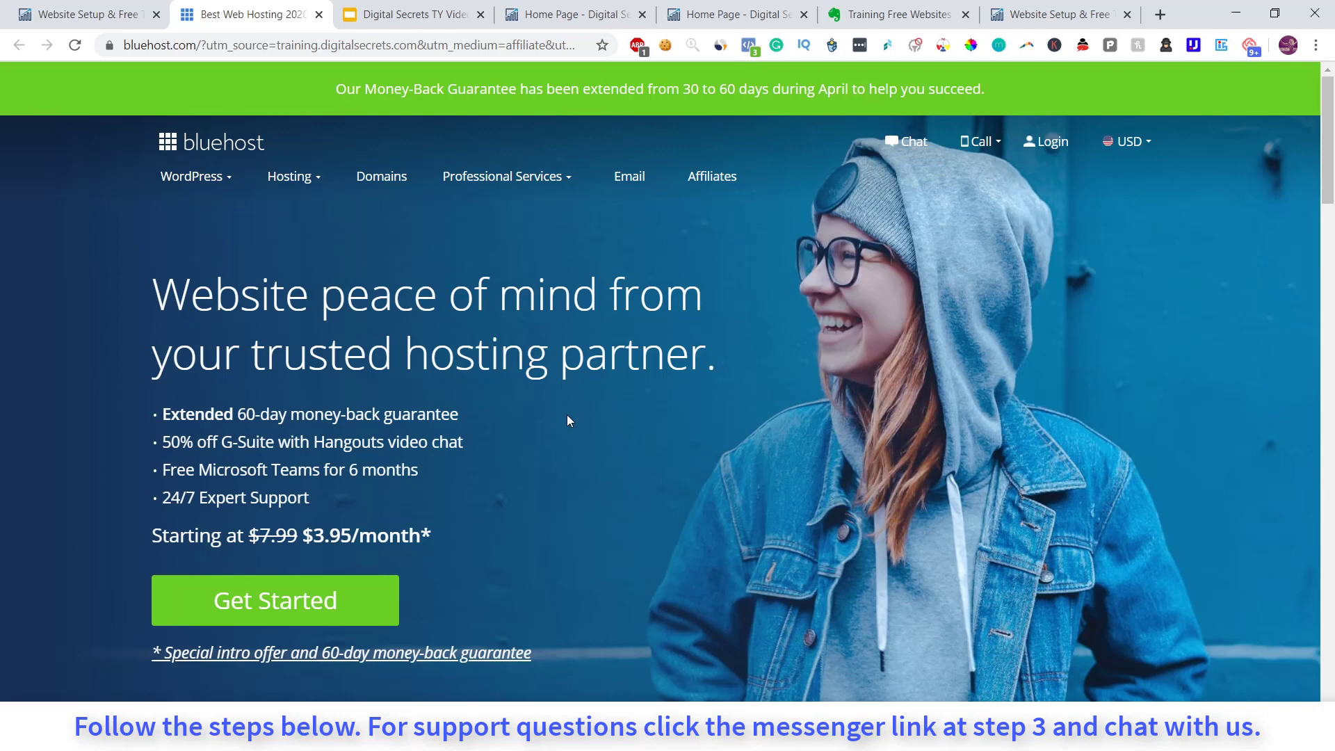
click(334, 609)
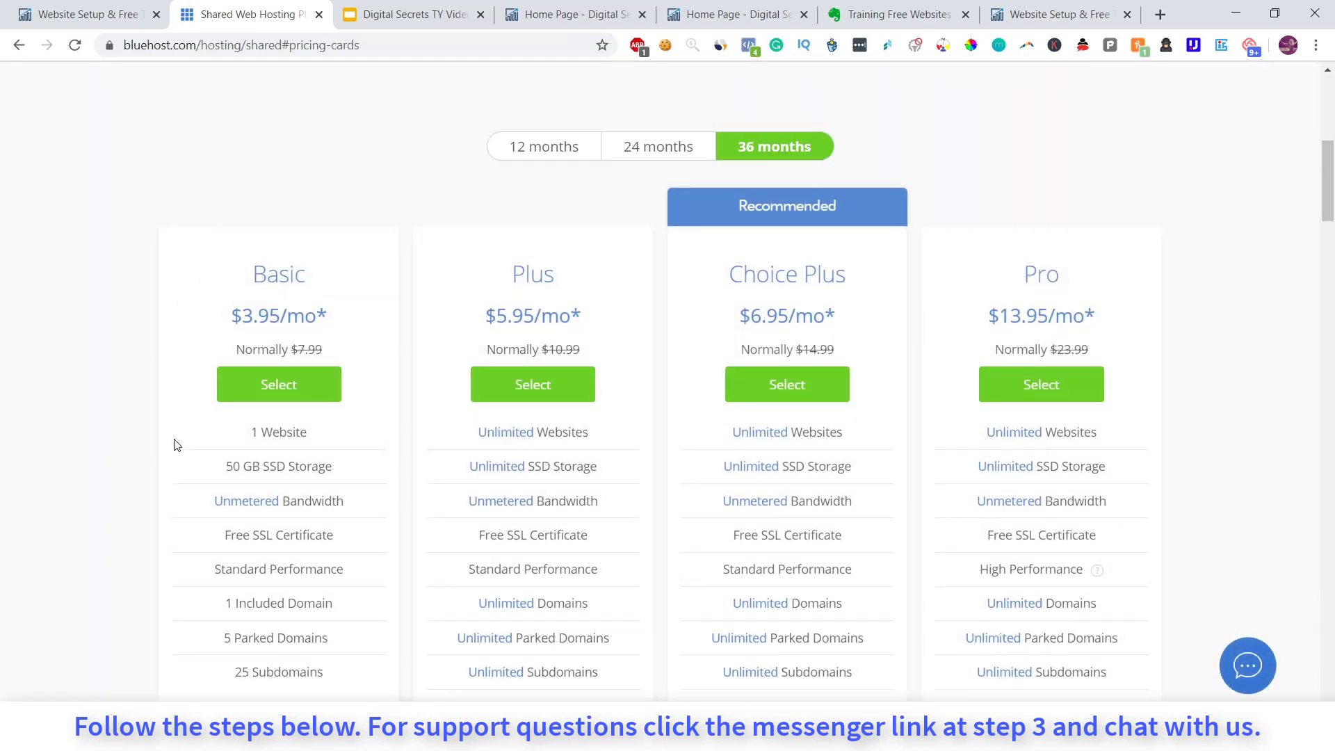
Compare the features of the Basic and Plus hosting plans, and select the 36-month Plus plan
mouse_move(253, 430)
mouse_down()
mouse_move(332, 437)
mouse_move(251, 439)
mouse_up()
click(337, 439)
drag(455, 439, 467, 473)
click(618, 440)
click(609, 437)
scroll(477, 486, down, 1)
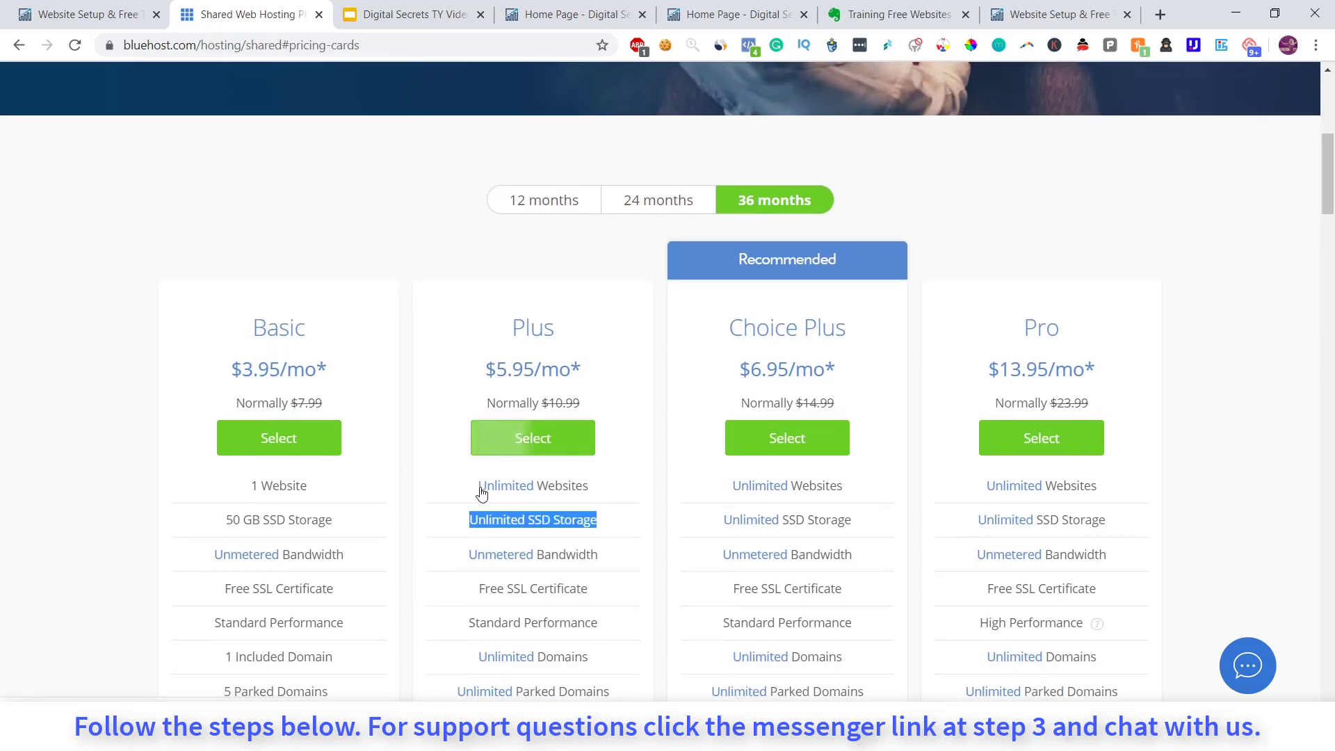
drag(477, 514, 606, 521)
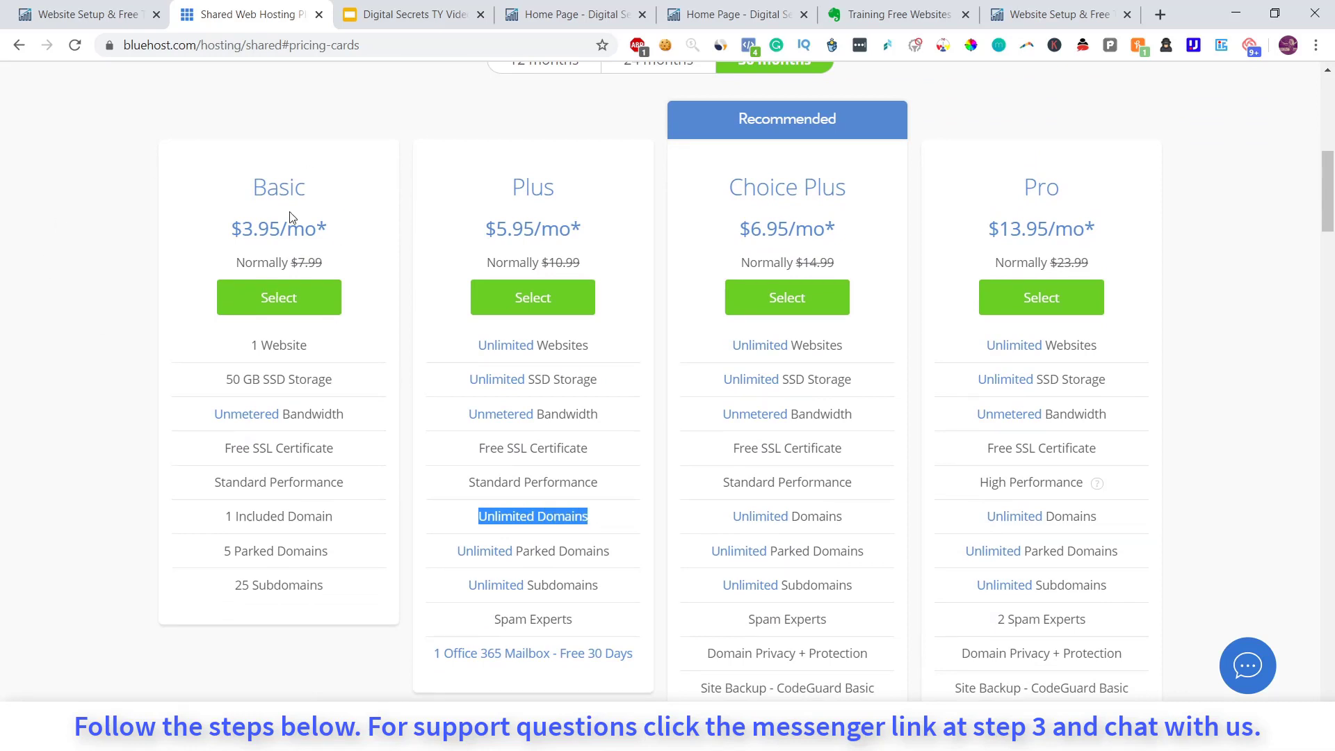
click(550, 310)
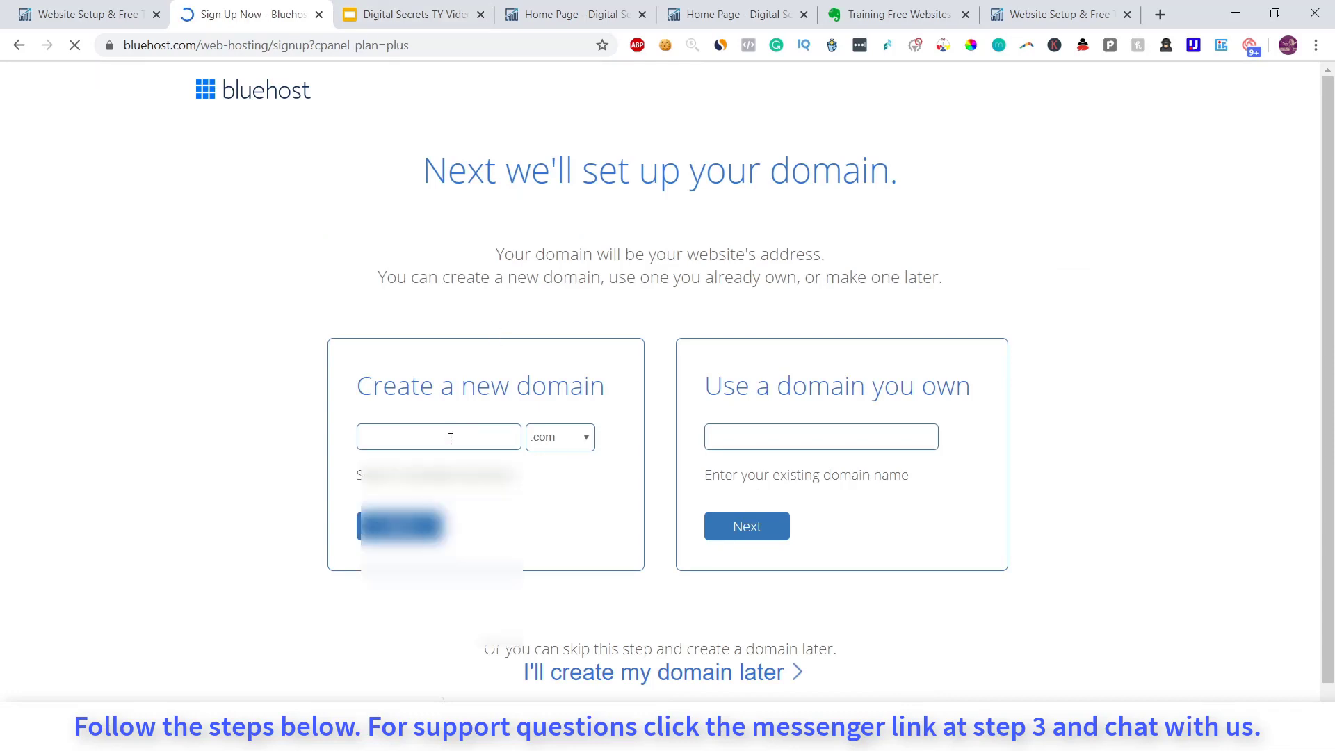
Request the new domain gotravelnick.com and continue to account creation
click(451, 439)
text(go)
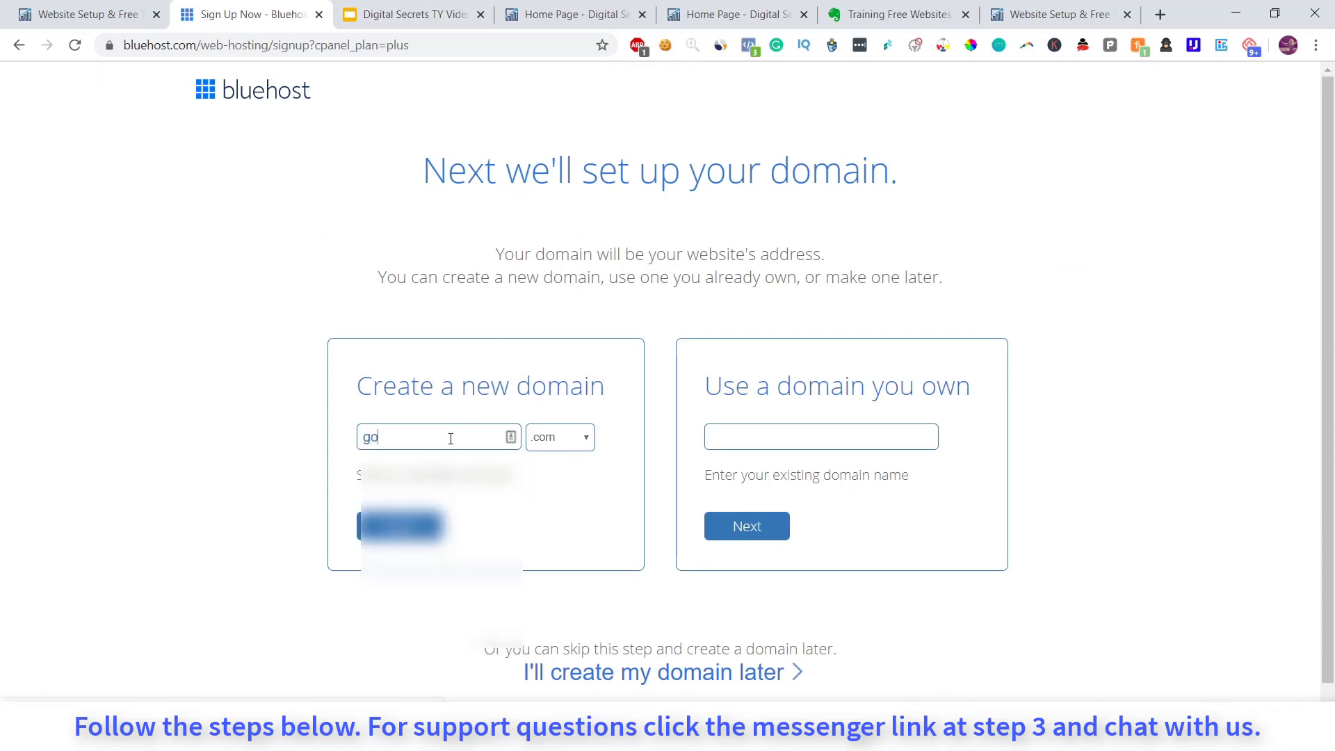
text(travelnick)
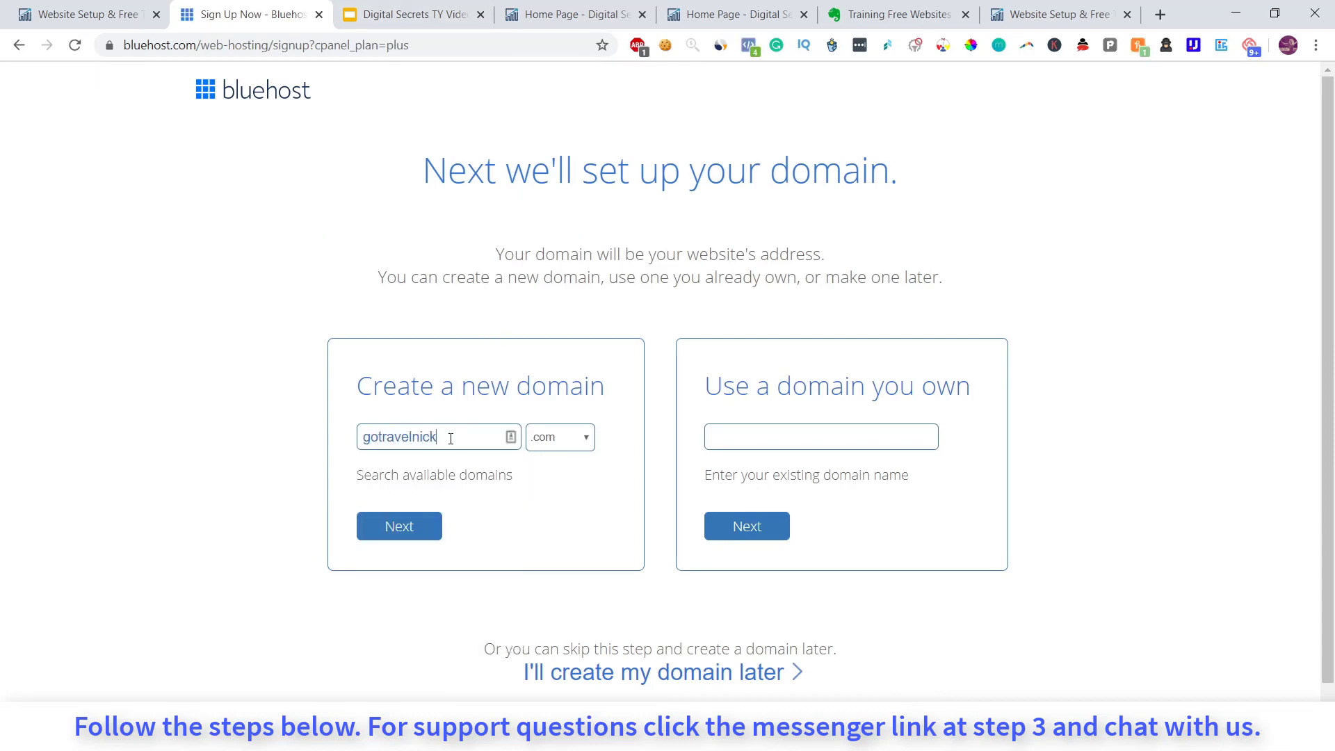
click(420, 530)
click(421, 528)
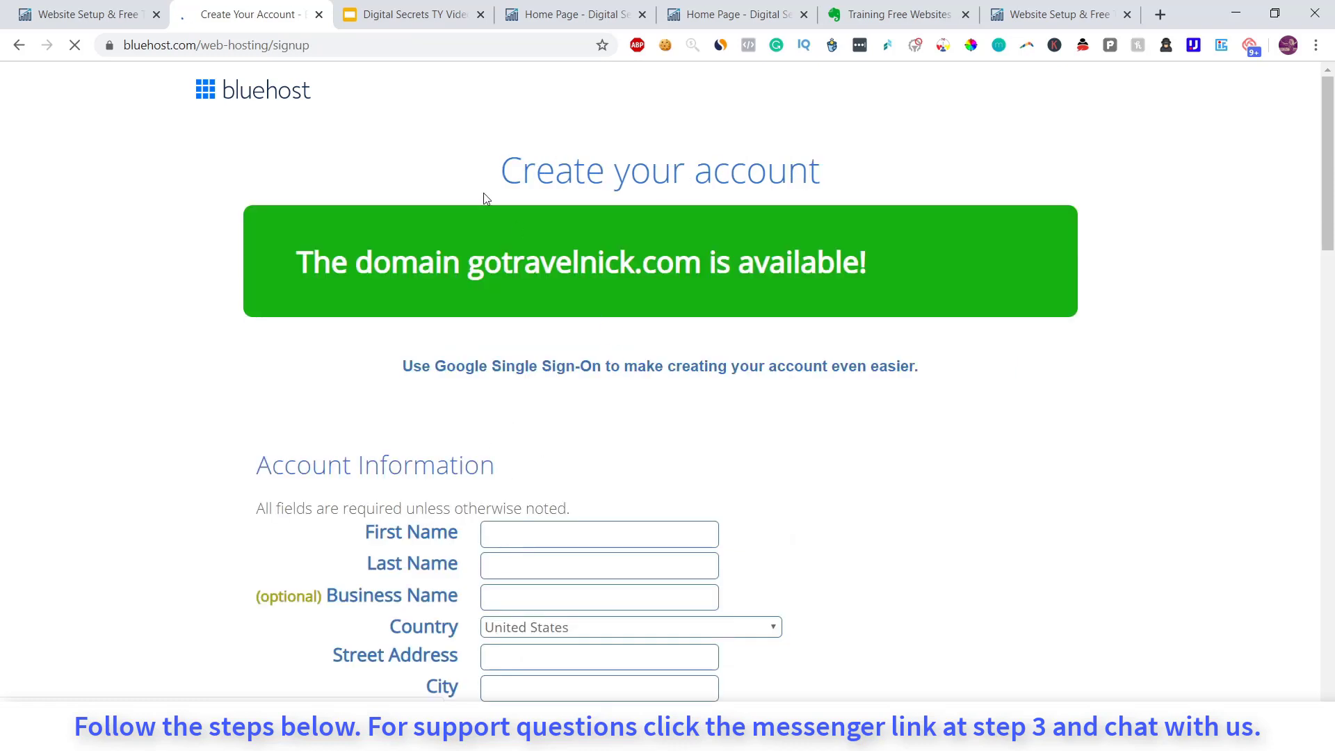
Dismiss the Honey rewards offer and review the account information, package information and package extras of the signup form
scroll(486, 200, down, 2)
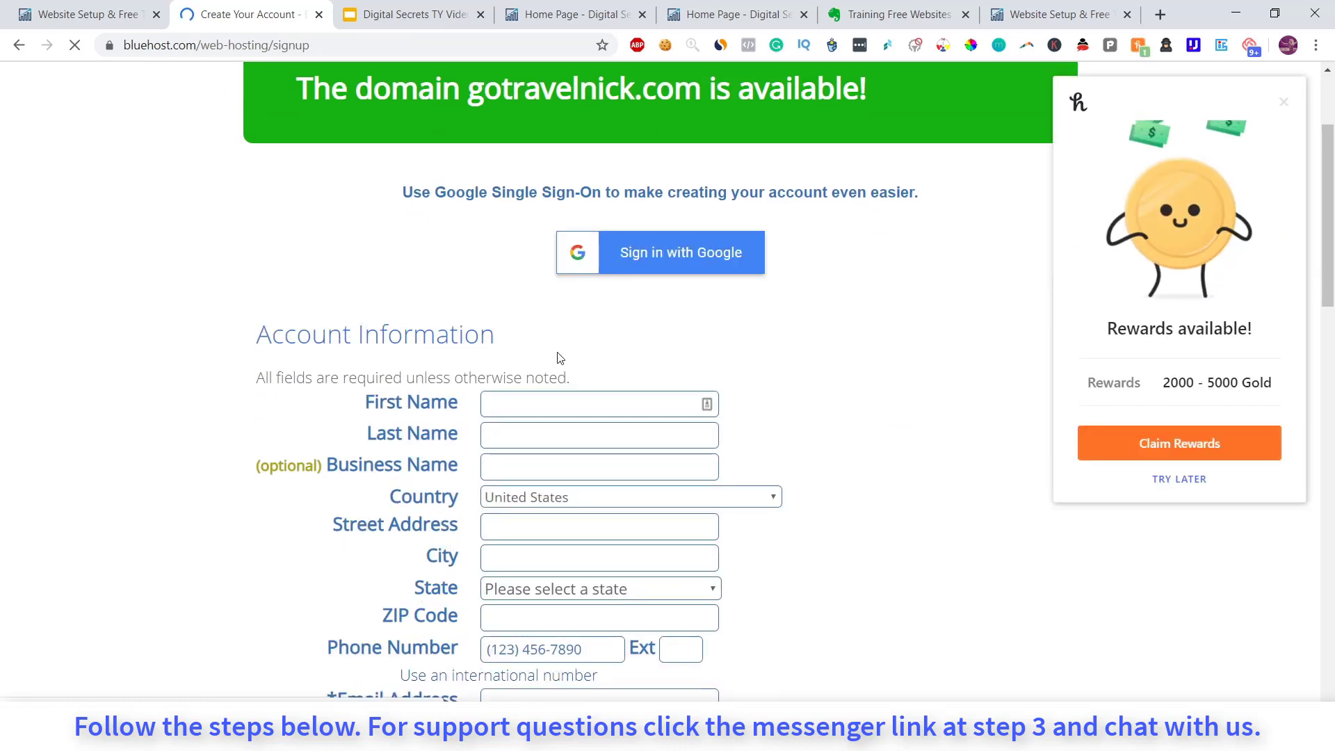
click(1283, 101)
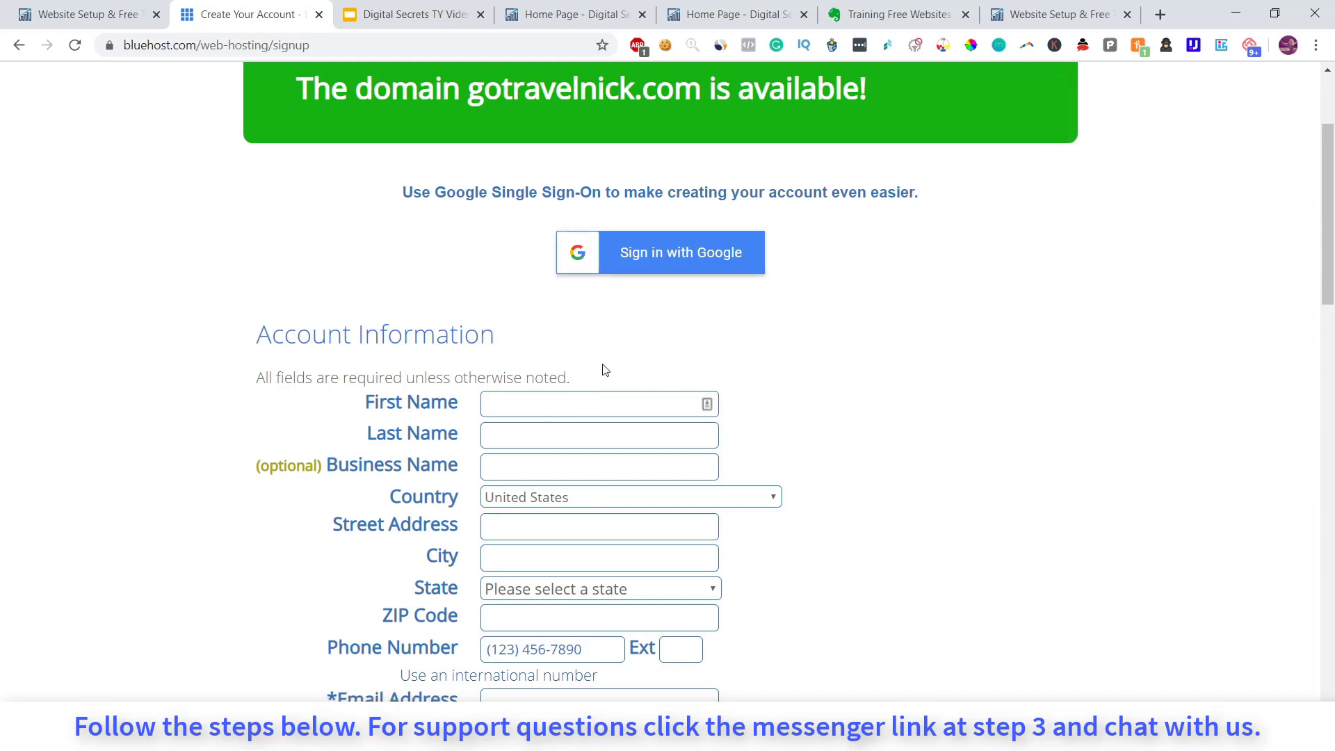
scroll(604, 369, down, 1)
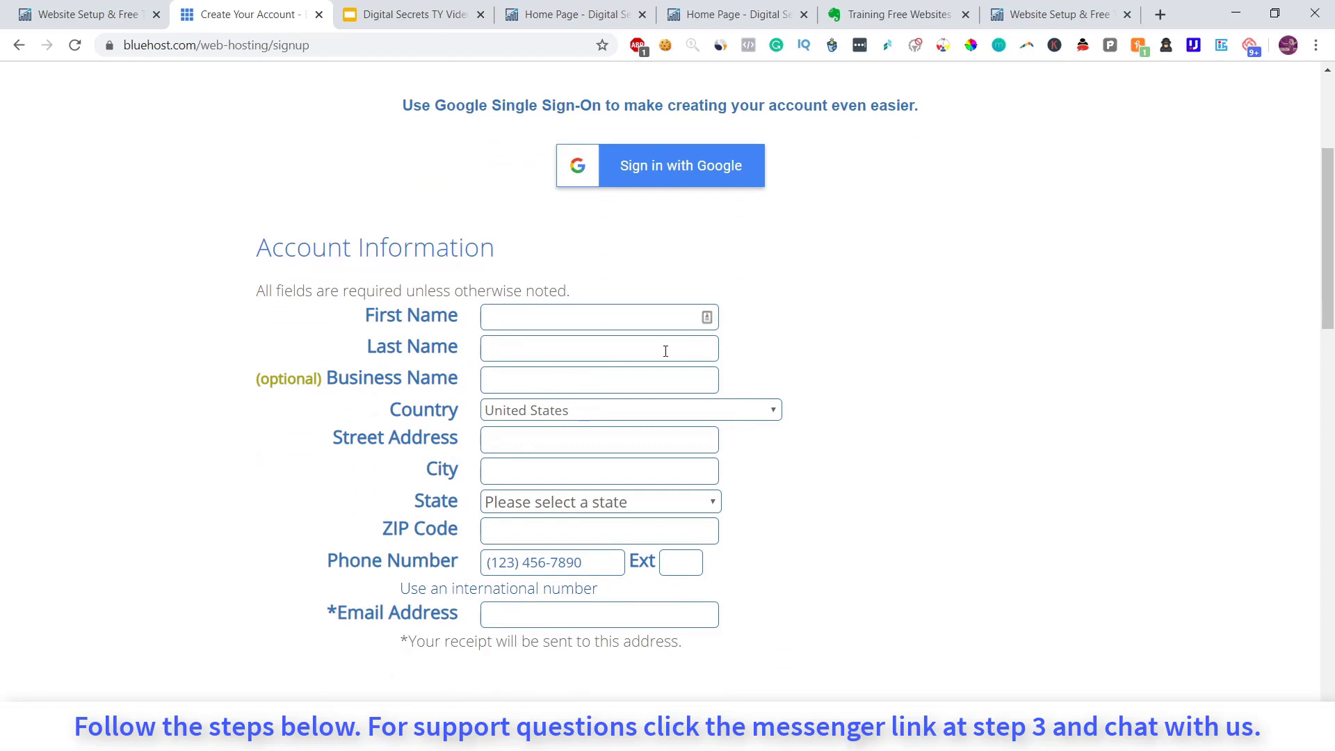
scroll(540, 389, down, 2)
scroll(535, 389, down, 3)
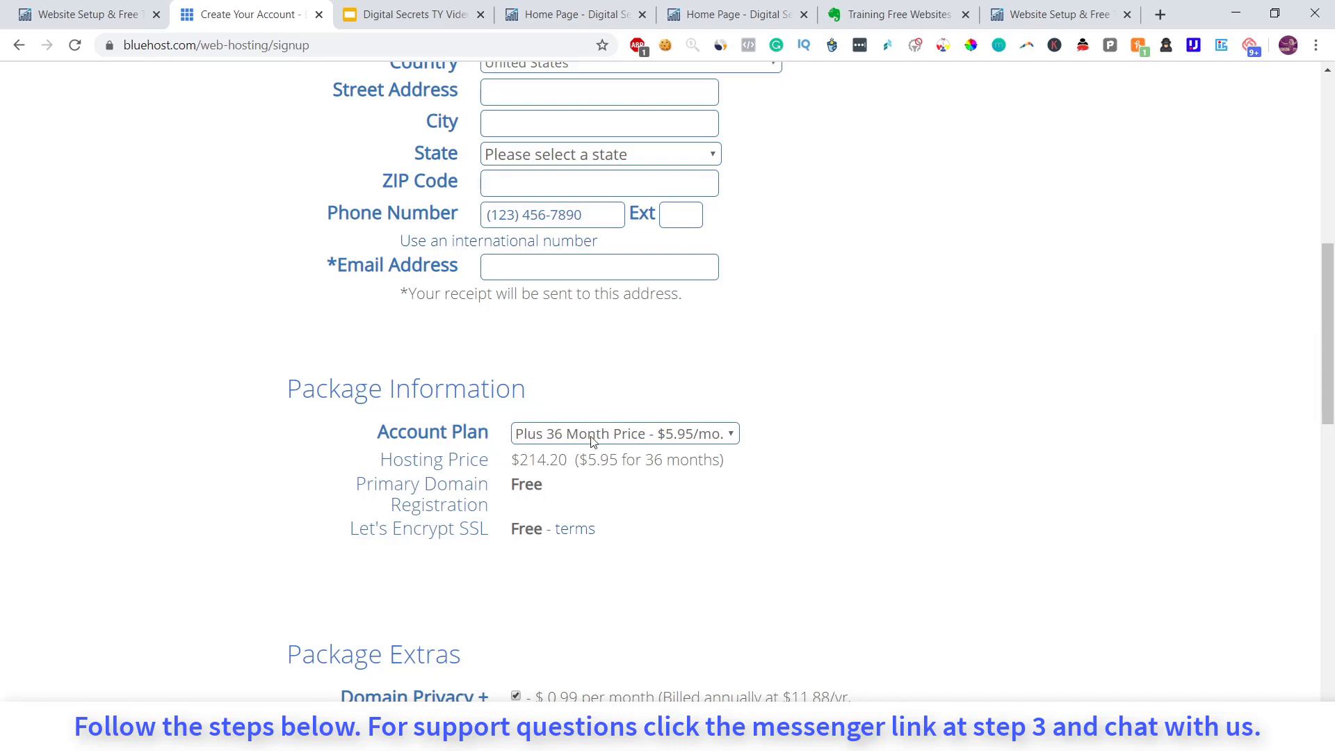
scroll(556, 521, down, 1)
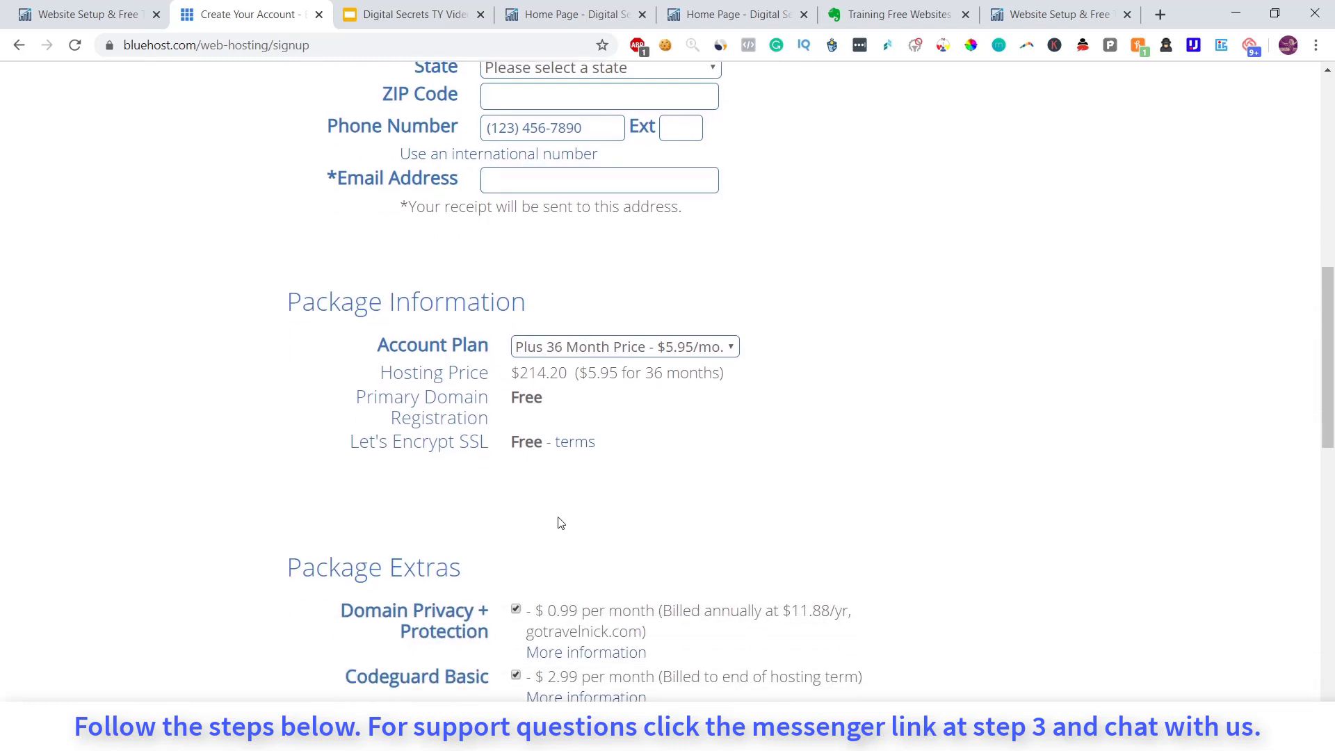
scroll(530, 492, down, 2)
scroll(549, 438, down, 1)
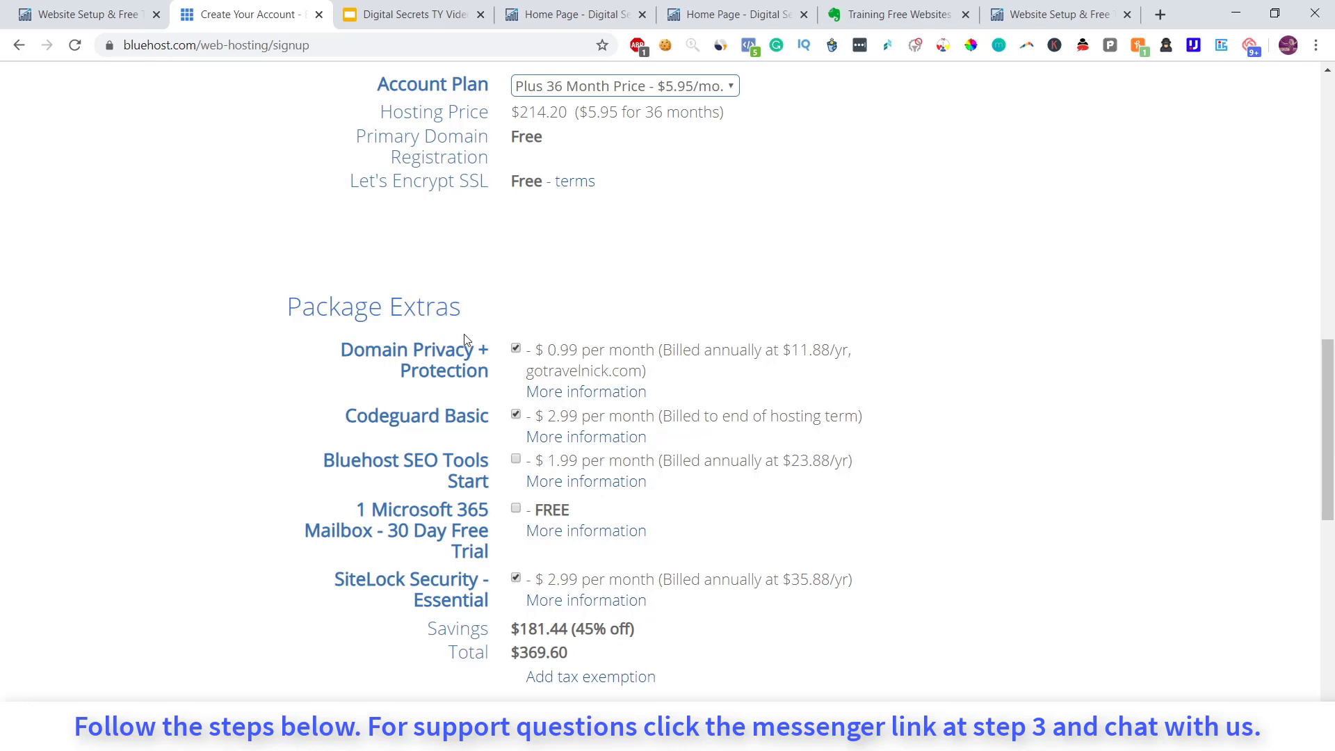
Turn off the Domain Privacy + Protection, Codeguard Basic and SiteLock Security - Essential package extras
click(515, 350)
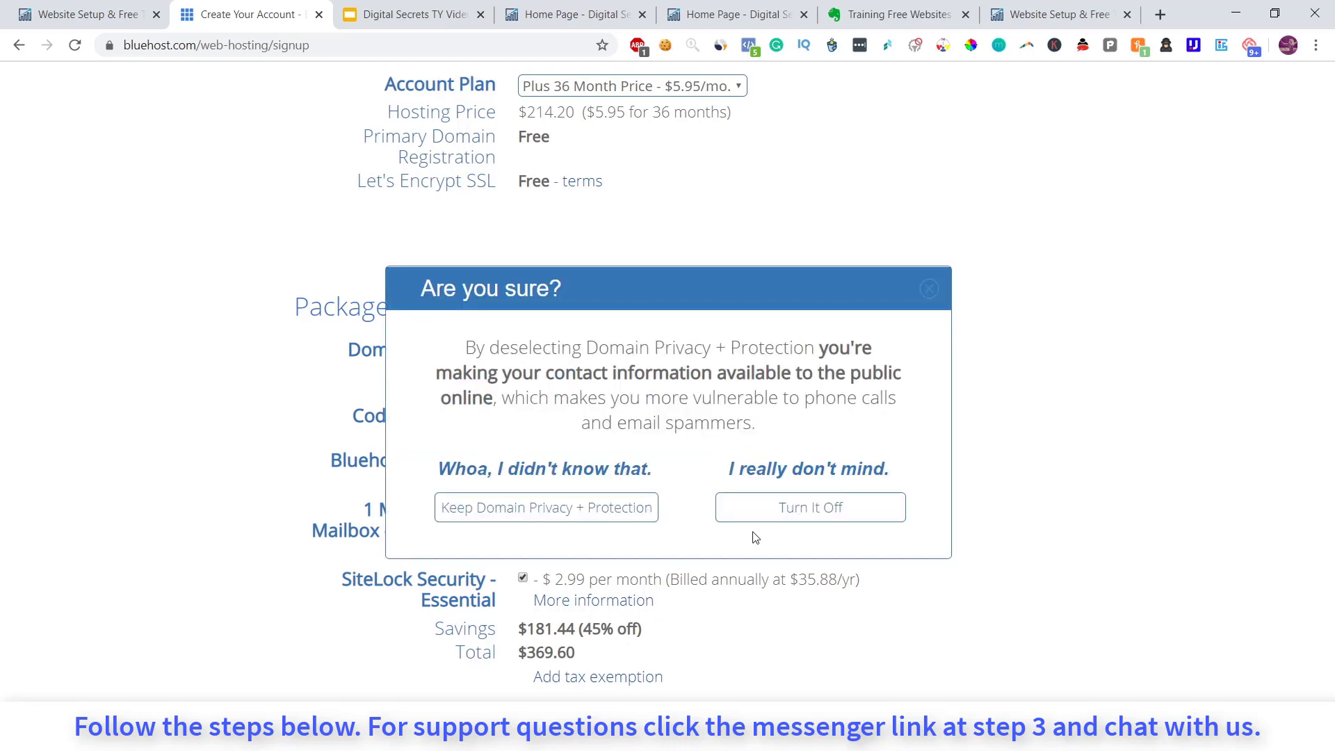
click(768, 513)
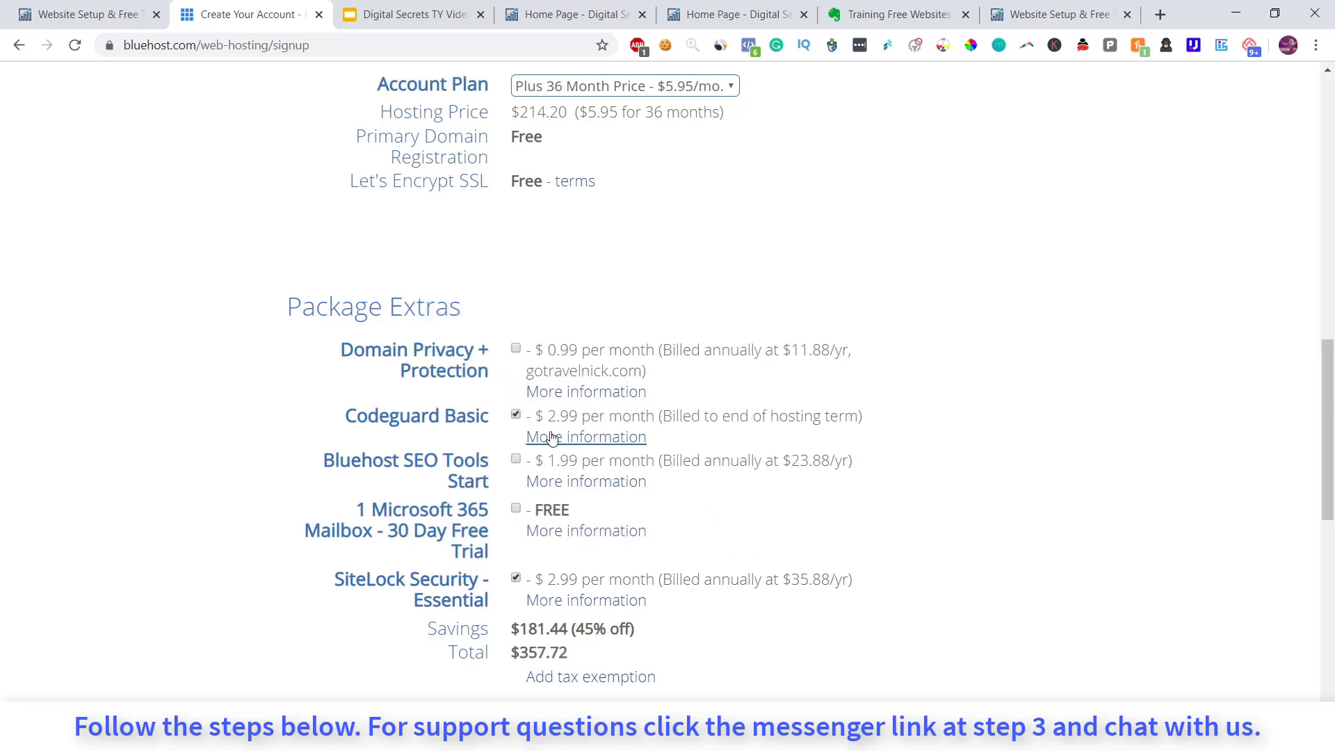
click(516, 416)
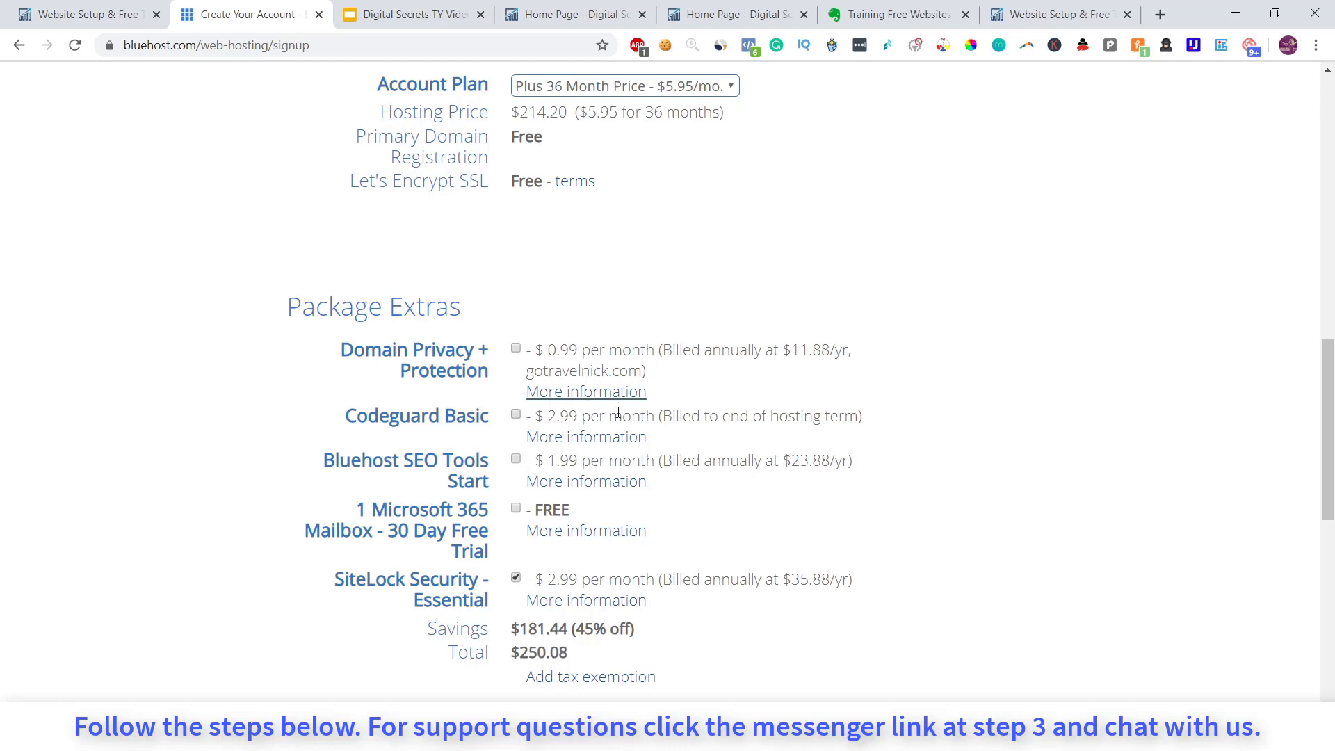
scroll(535, 535, down, 3)
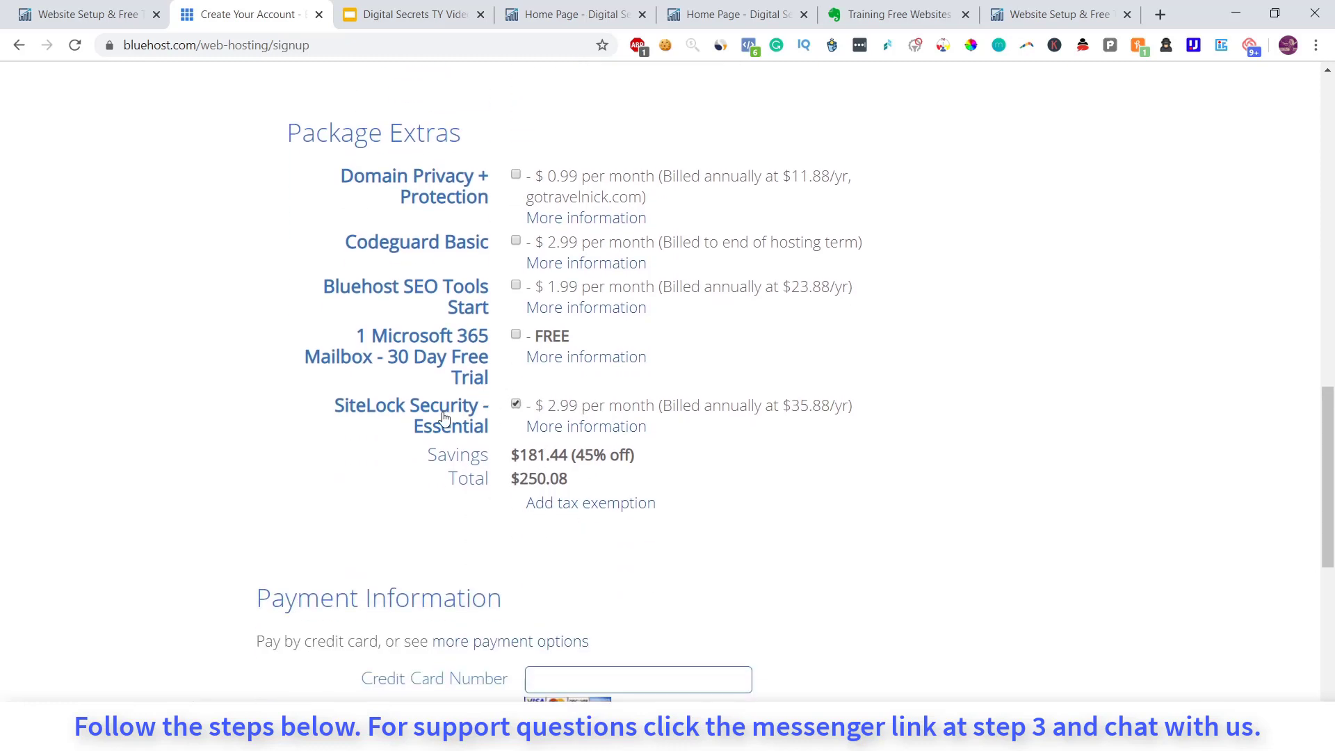
click(516, 405)
Review the account plan, package extras and payment section of the signup form
scroll(526, 417, up, 5)
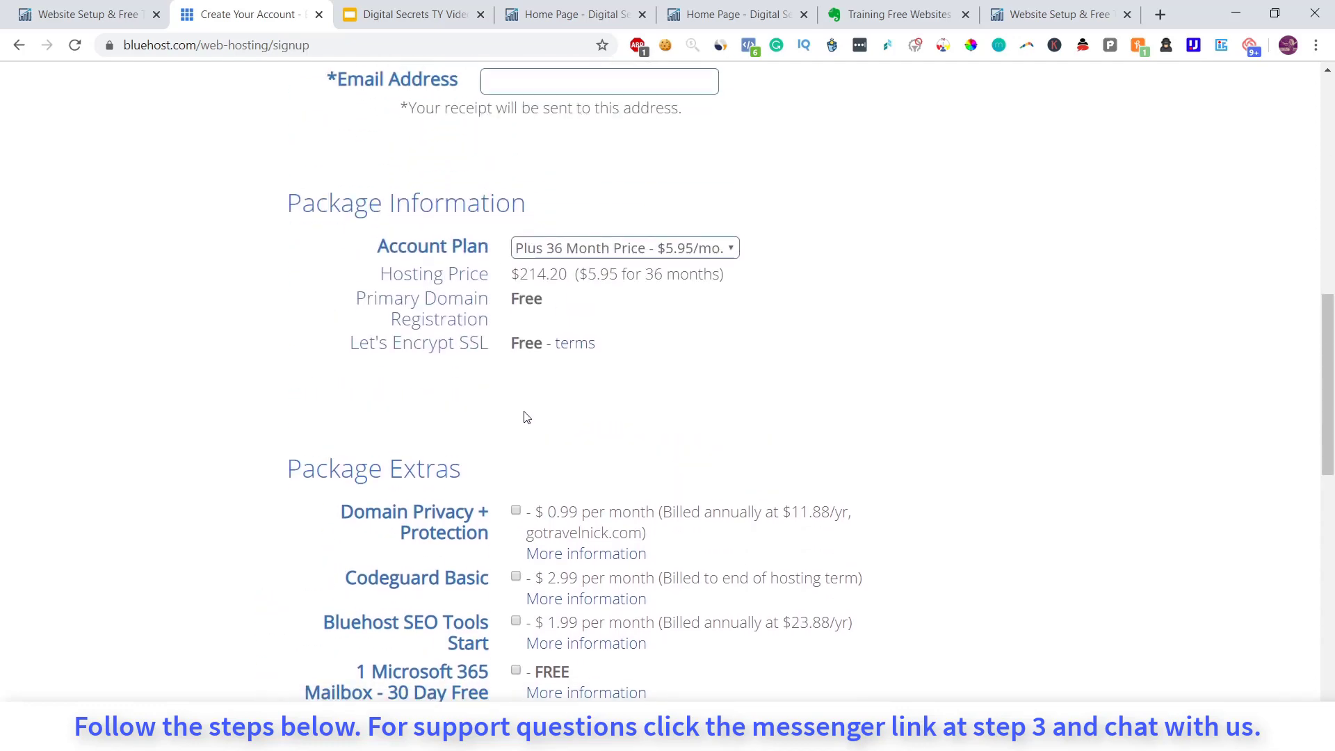
scroll(525, 417, down, 1)
scroll(490, 265, up, 2)
scroll(487, 486, down, 3)
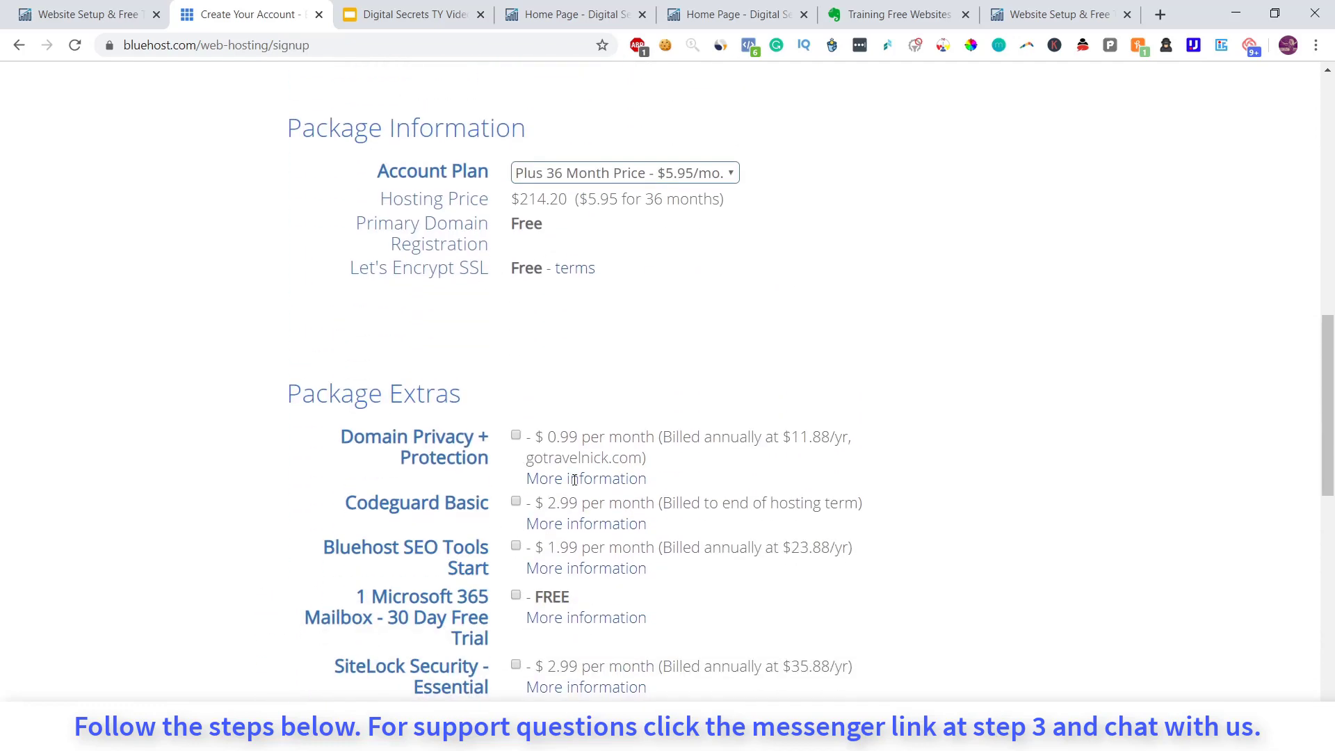
scroll(574, 480, down, 7)
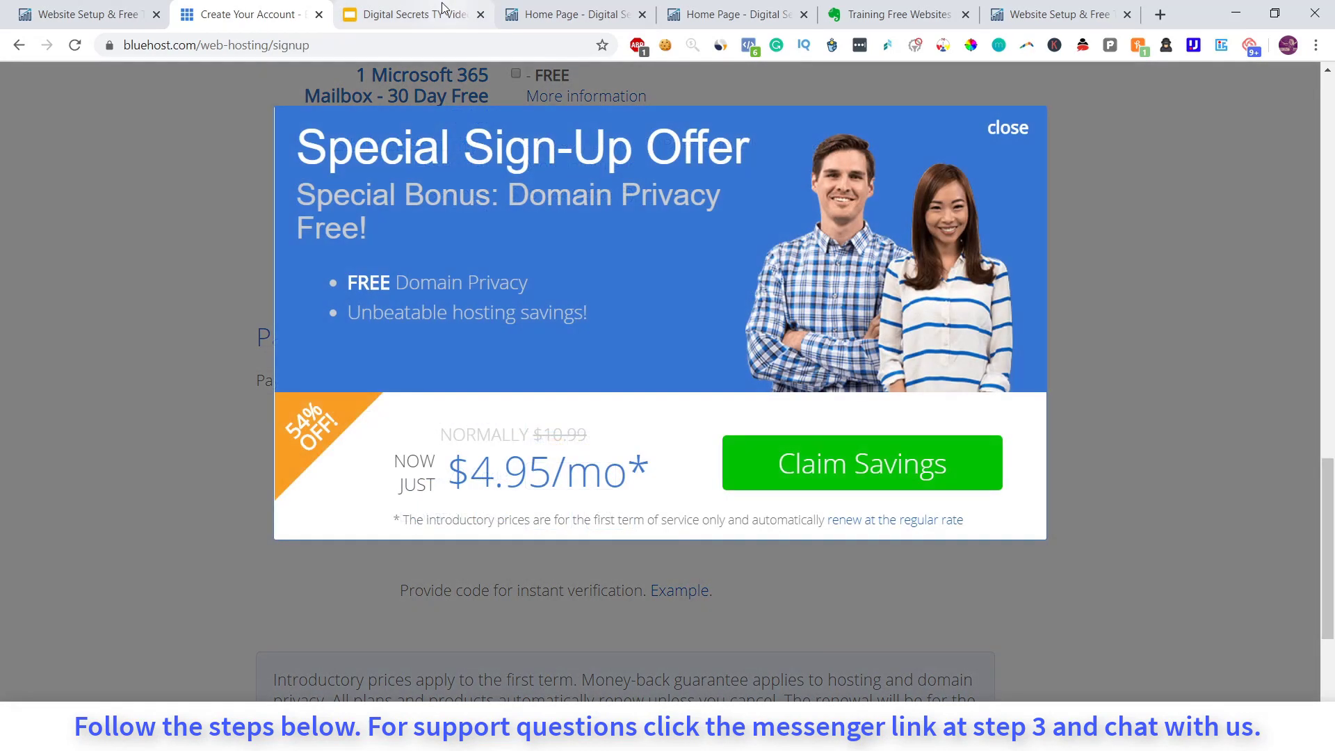
View the "How to get the template" slide in Google Slides and open the step 3 Messenger link from the website setup page
click(438, 7)
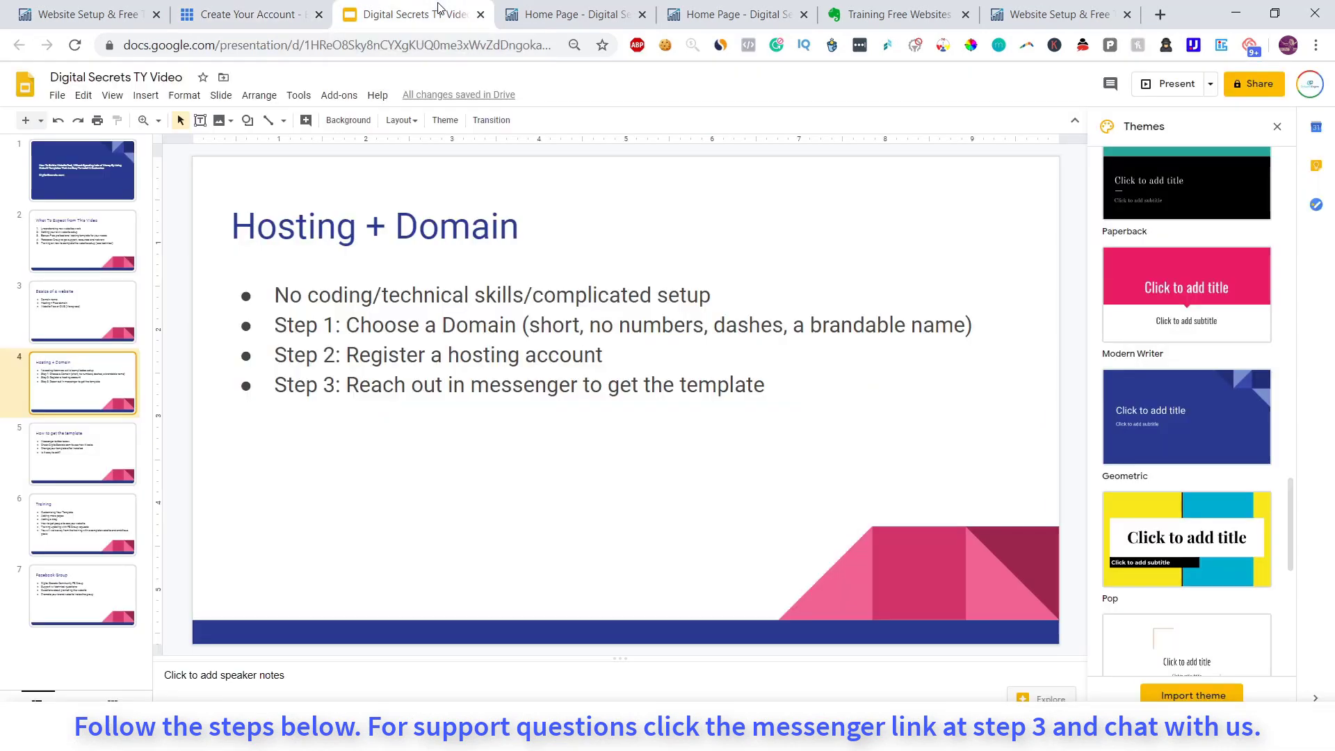
click(77, 450)
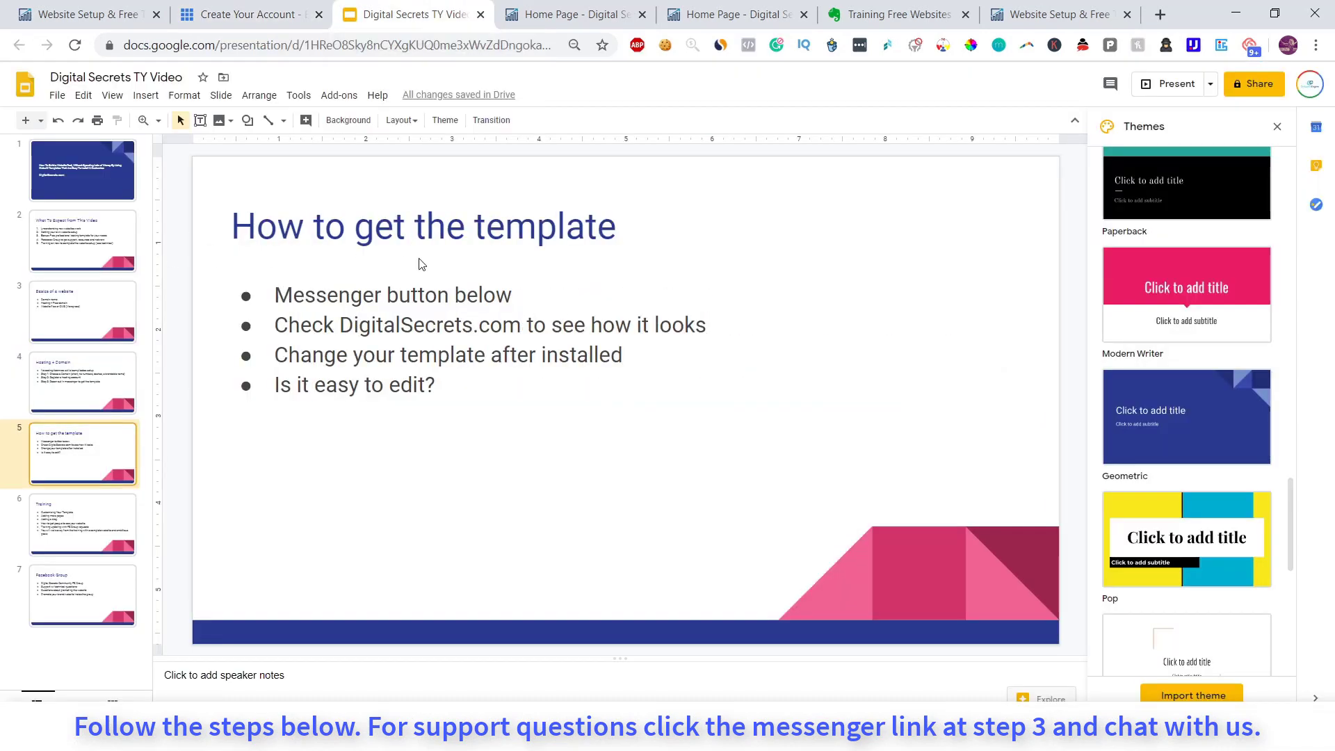
click(146, 7)
scroll(626, 417, down, 3)
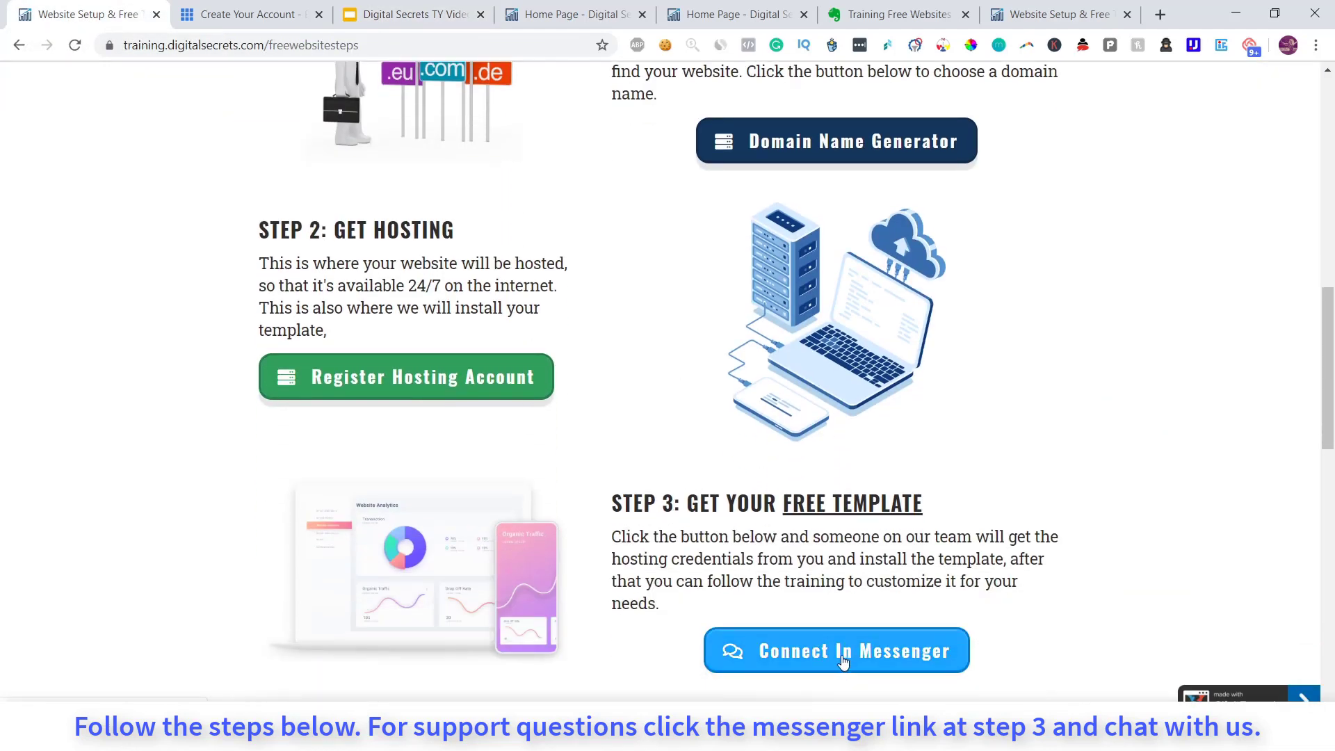
click(874, 667)
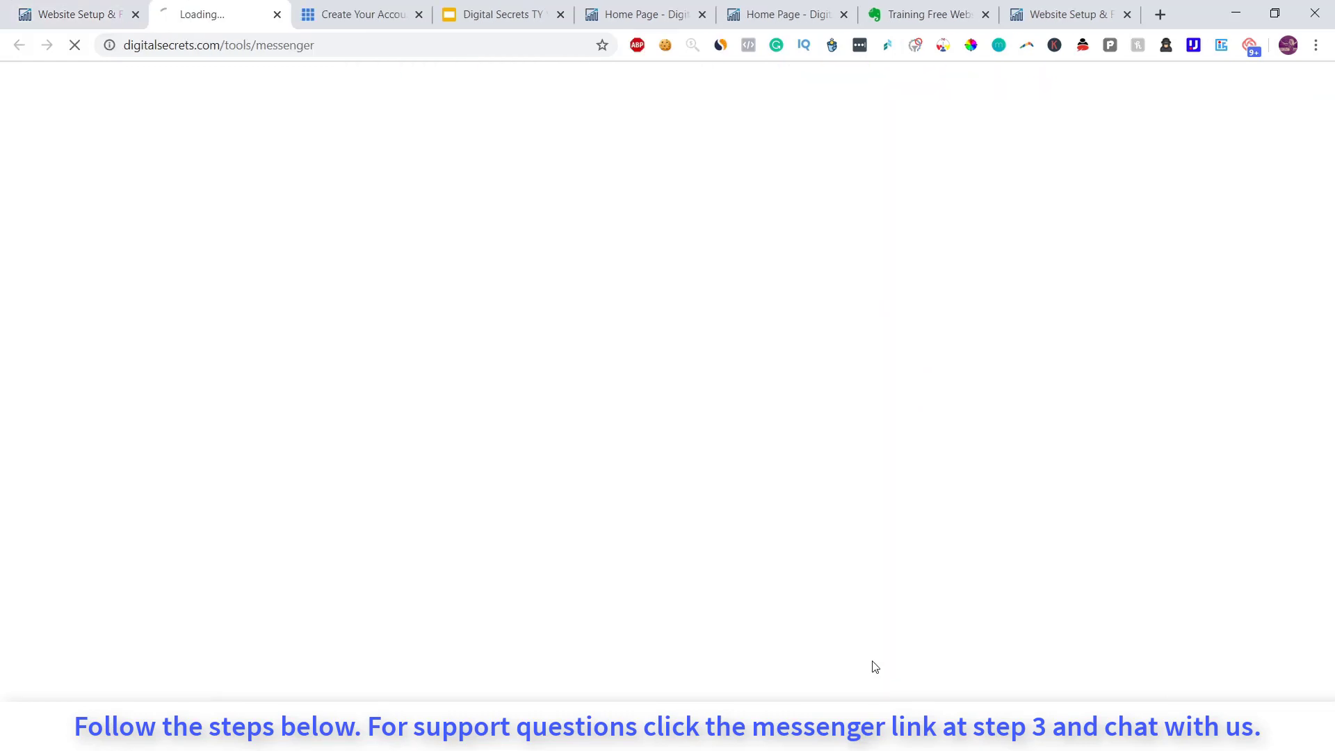
click(103, 7)
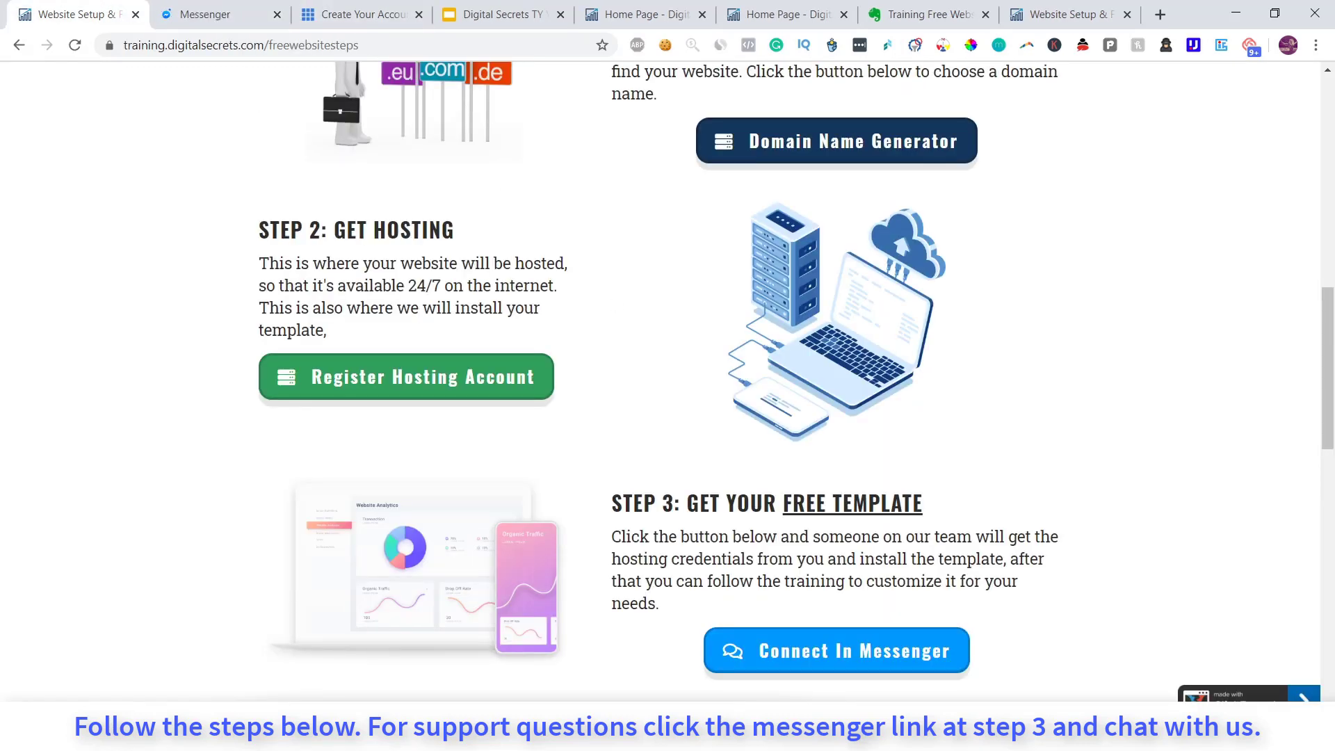
scroll(596, 453, down, 1)
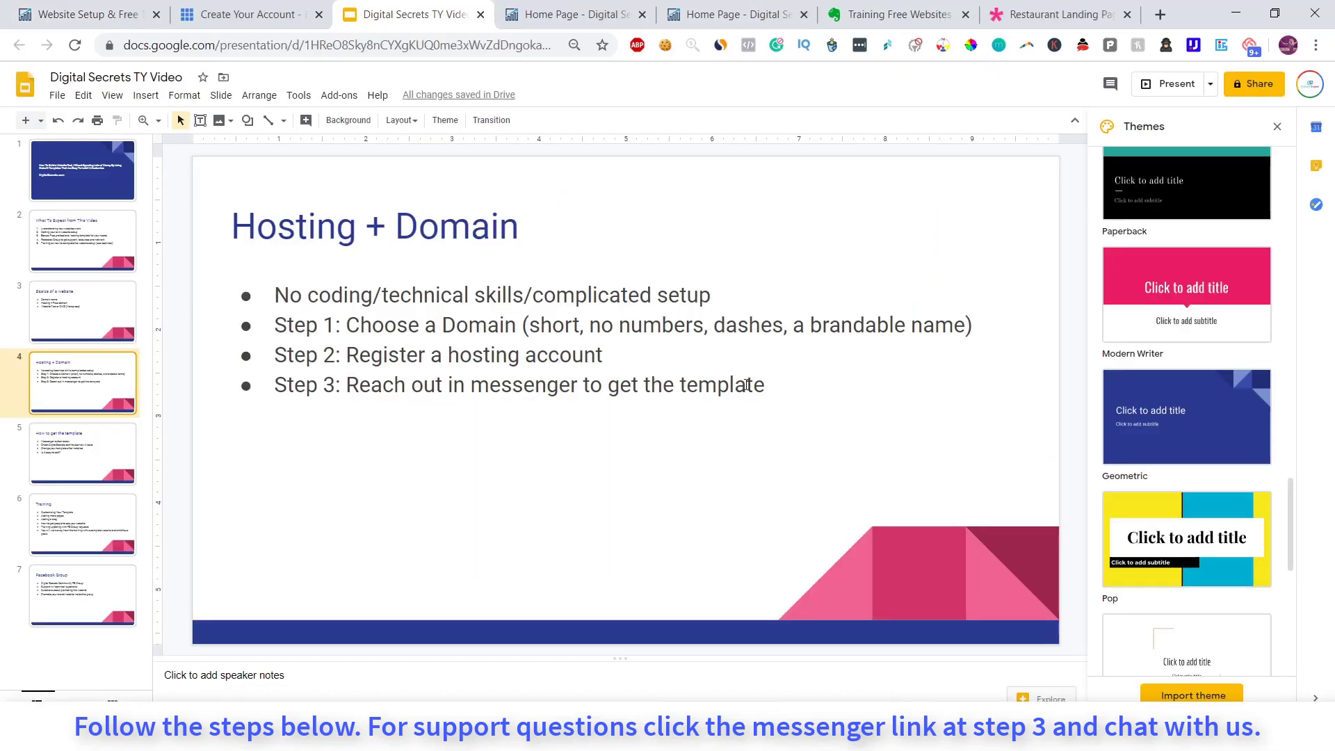
Look through the digitalsecrets.com home page as an example of the website template
click(719, 7)
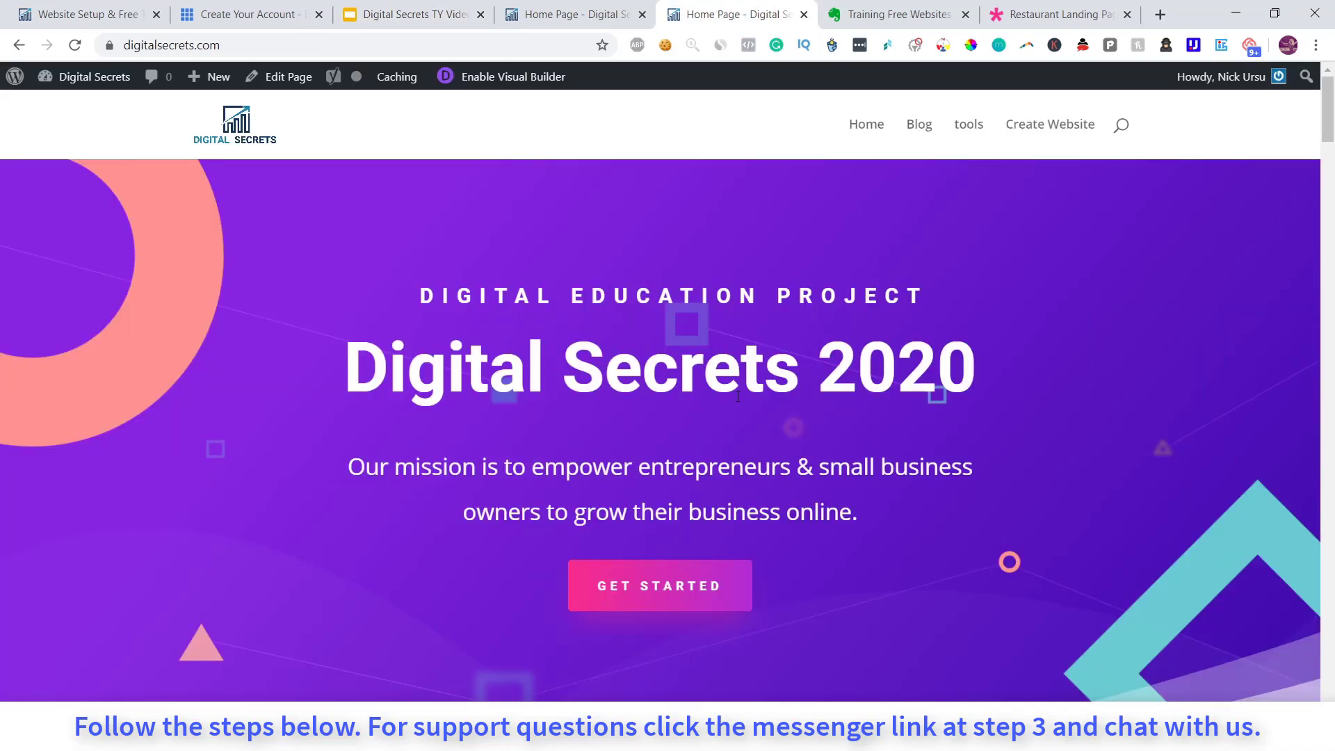
scroll(818, 382, down, 5)
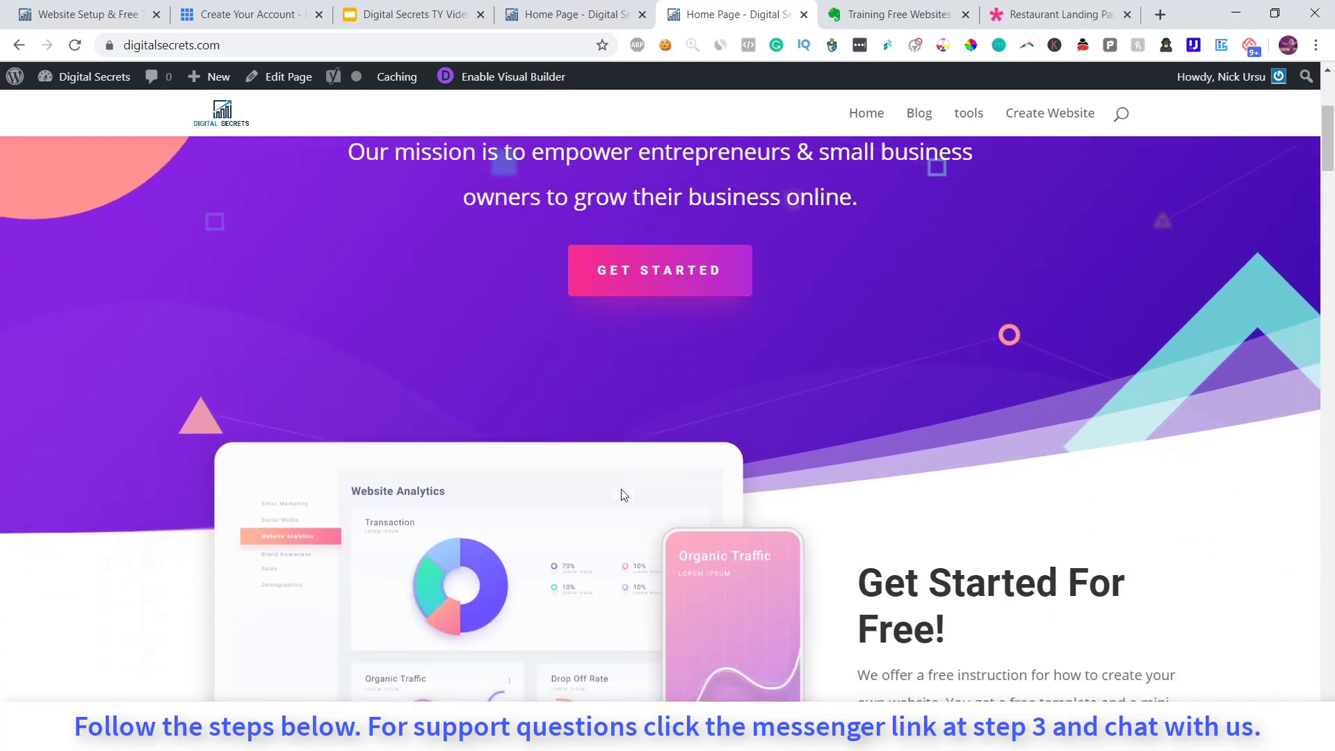
scroll(610, 437, up, 1)
scroll(594, 452, down, 7)
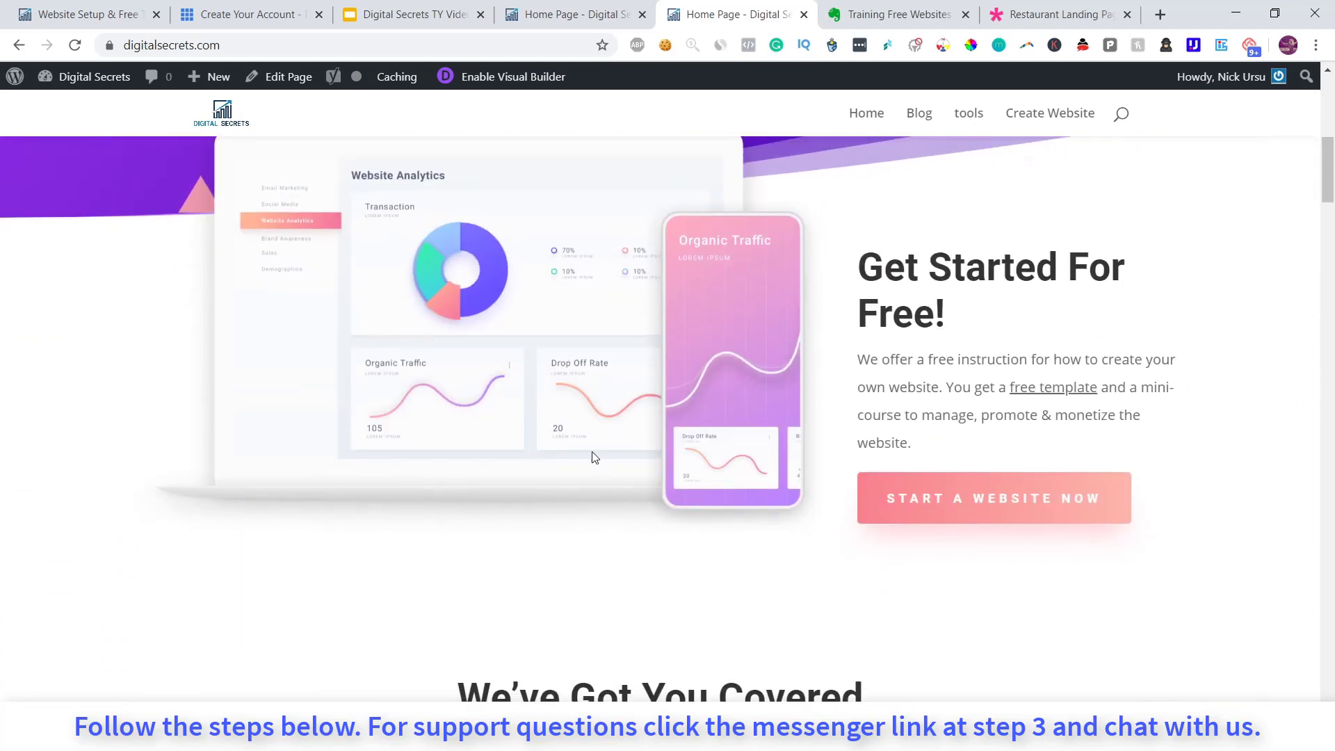
Examine the rest of the home page, from the service cards and Recent Work to Success Stories and the free PDF signup
scroll(583, 486, down, 3)
scroll(725, 397, down, 5)
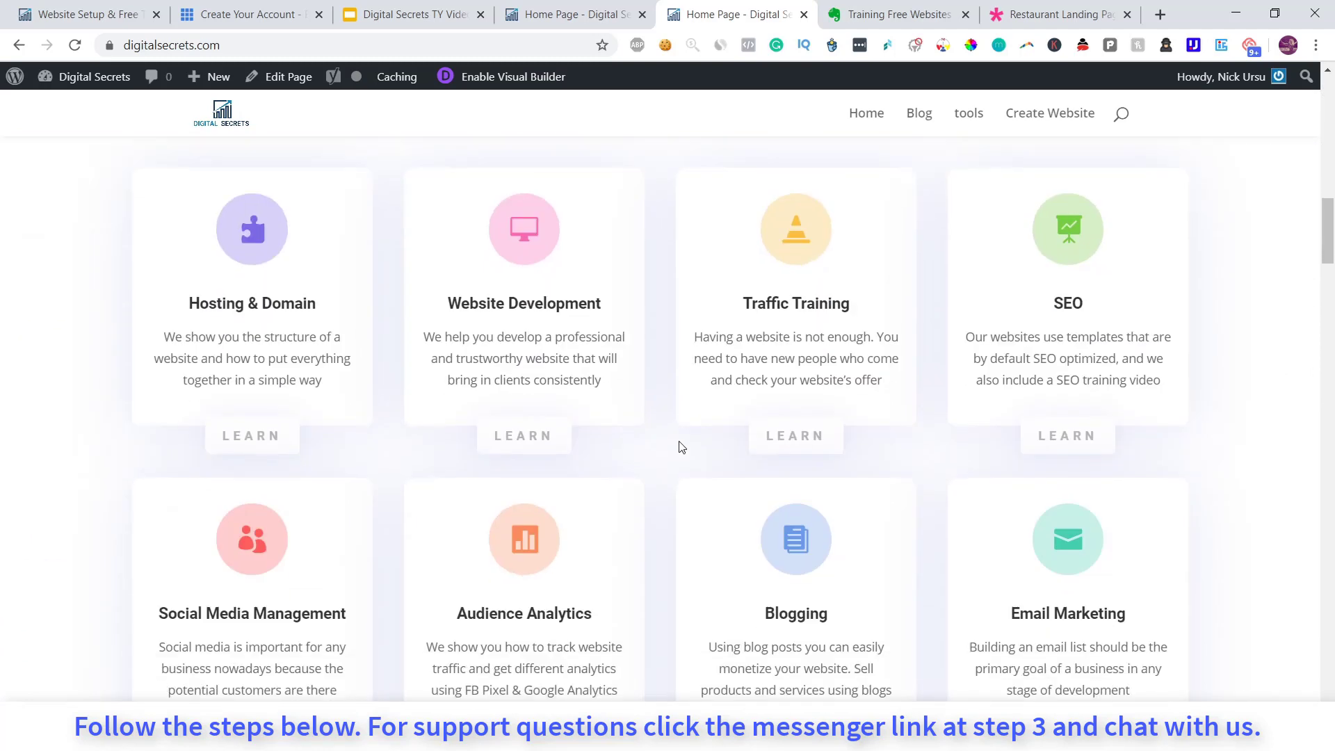
scroll(560, 522, down, 3)
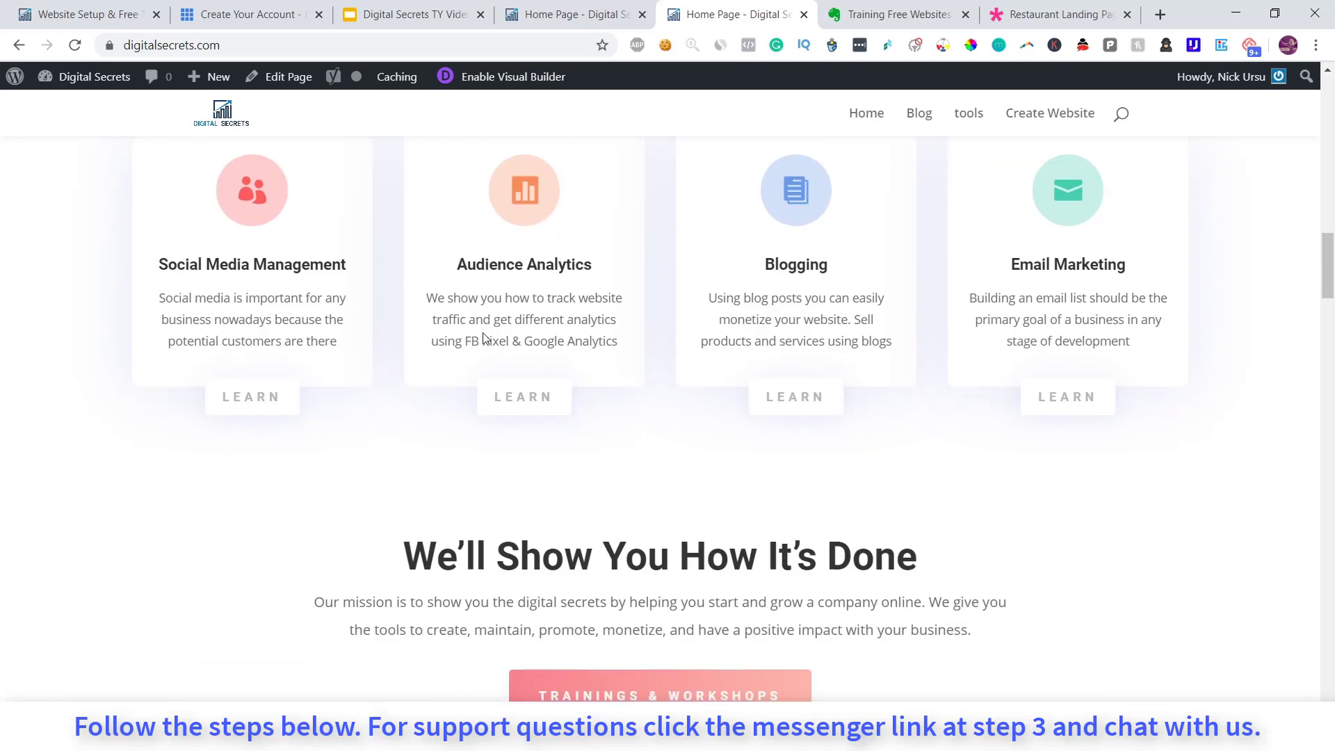
scroll(487, 340, down, 4)
scroll(543, 334, down, 12)
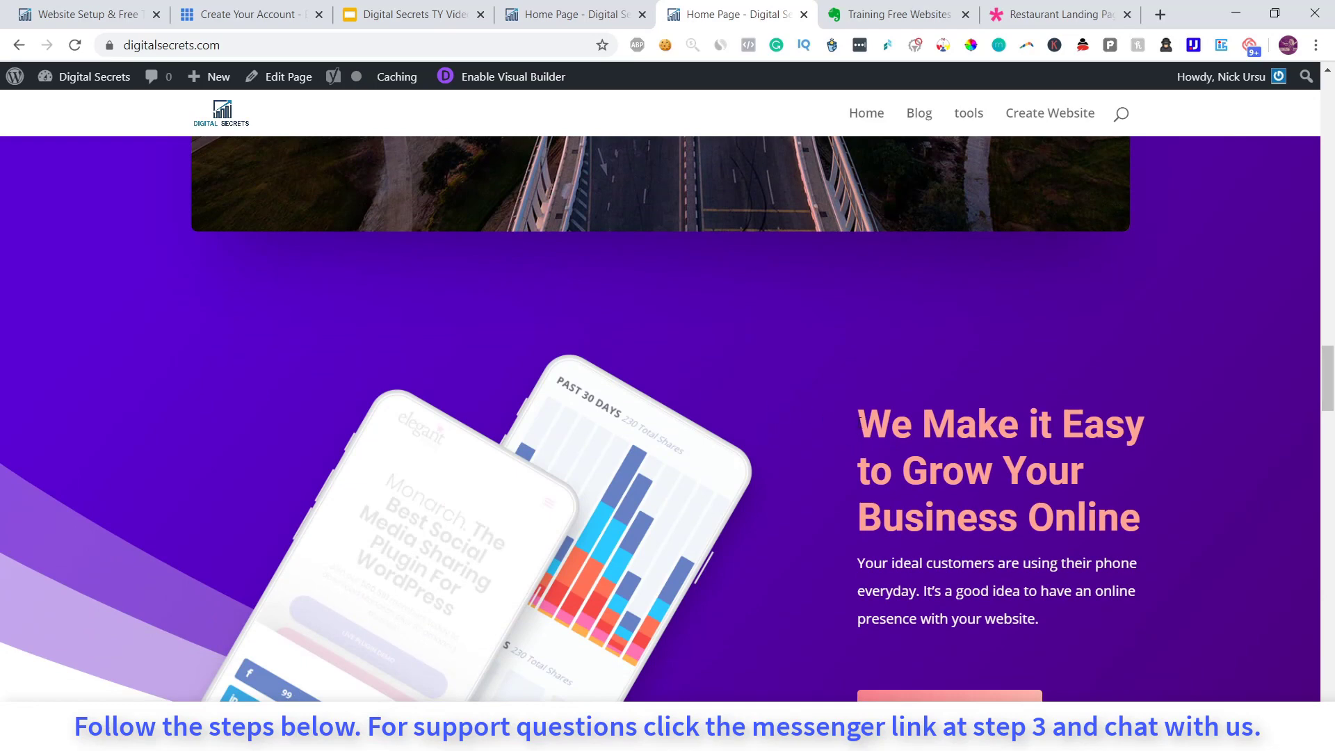
drag(860, 419, 919, 433)
scroll(918, 440, down, 8)
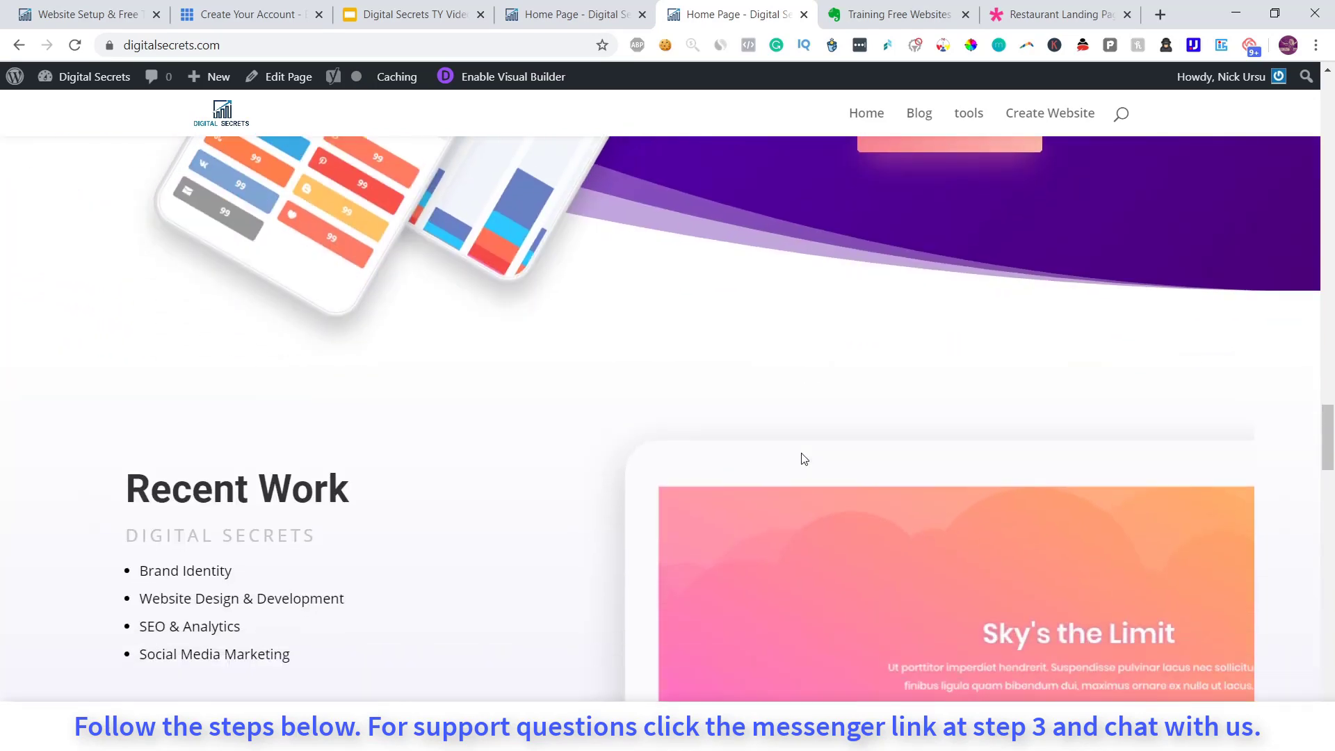
scroll(805, 459, down, 2)
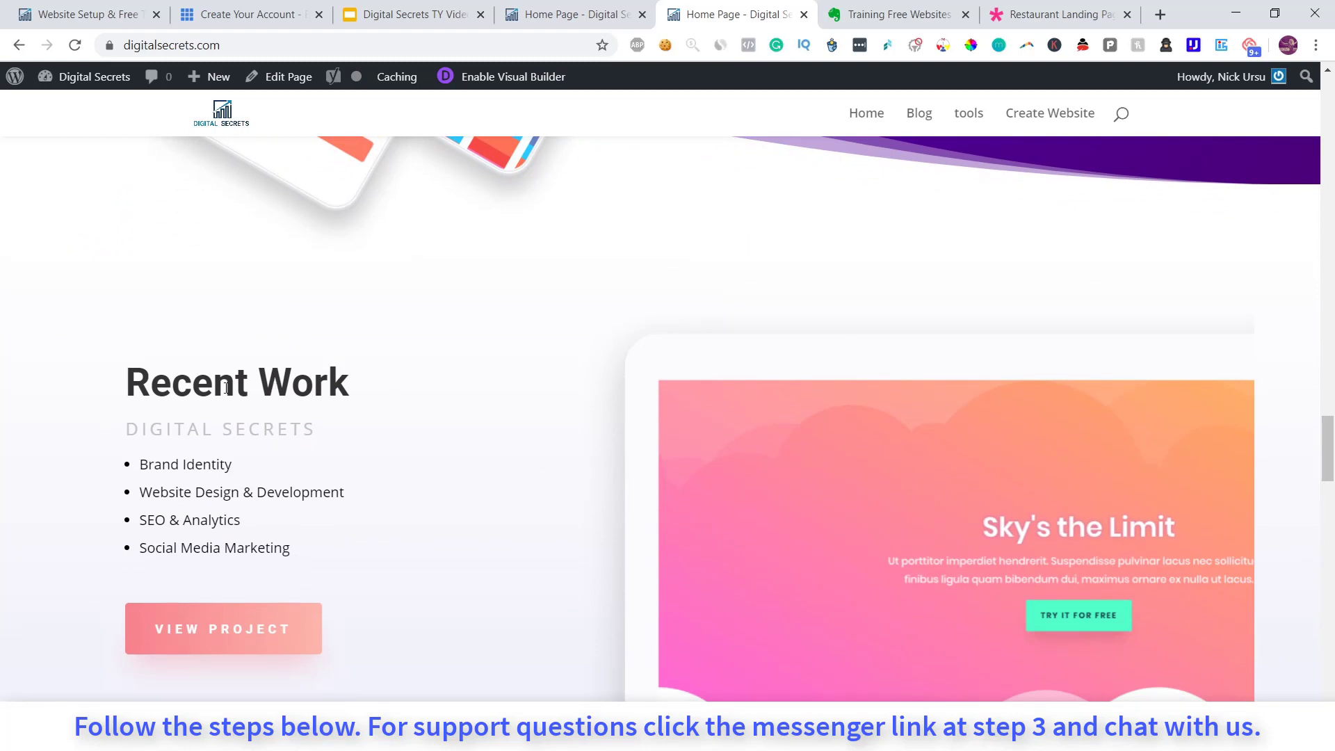
drag(276, 386, 360, 387)
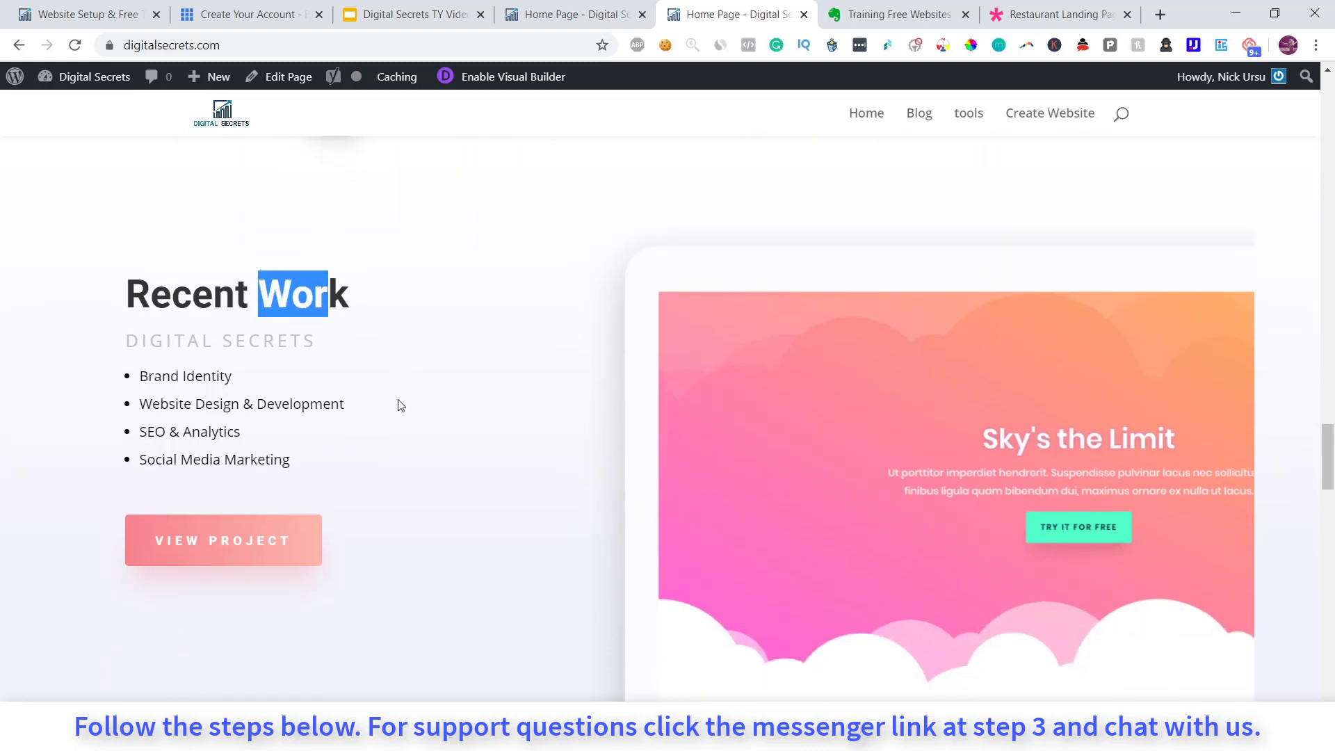
scroll(378, 417, down, 6)
scroll(311, 468, up, 3)
scroll(327, 497, down, 3)
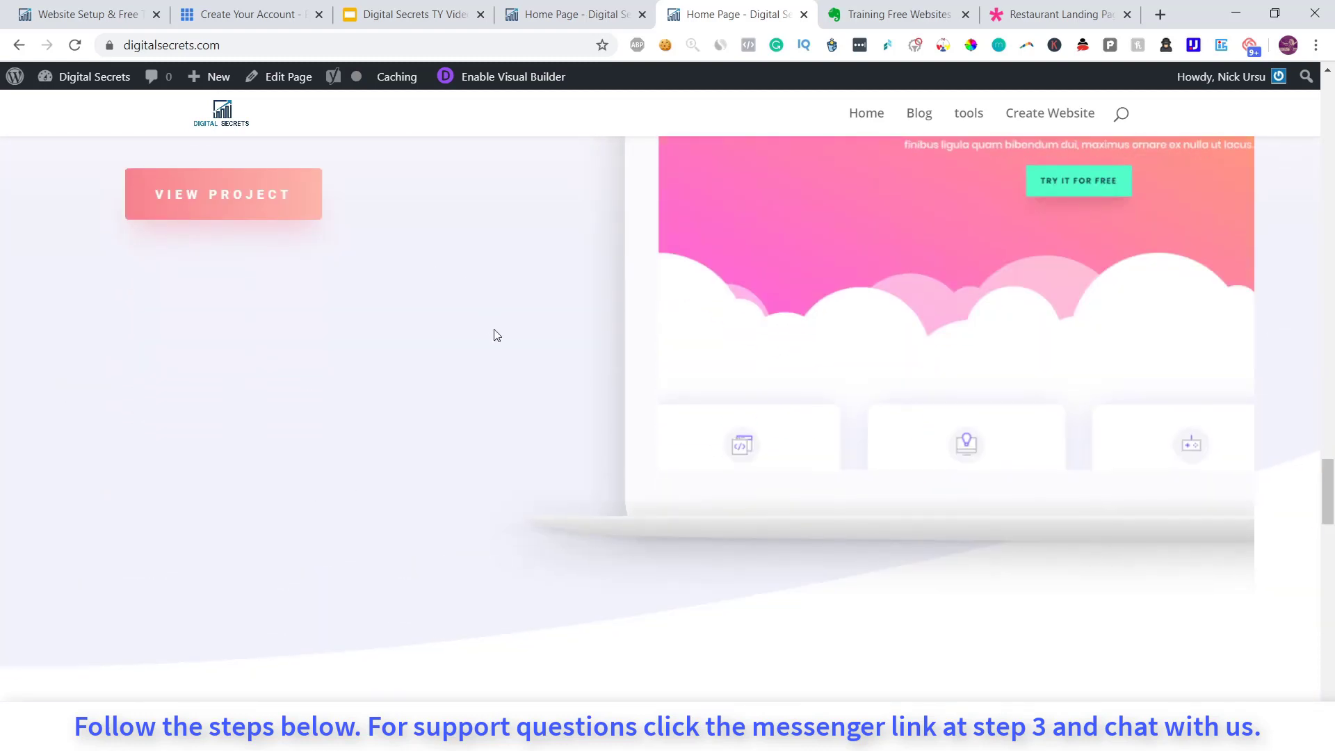
scroll(496, 335, down, 10)
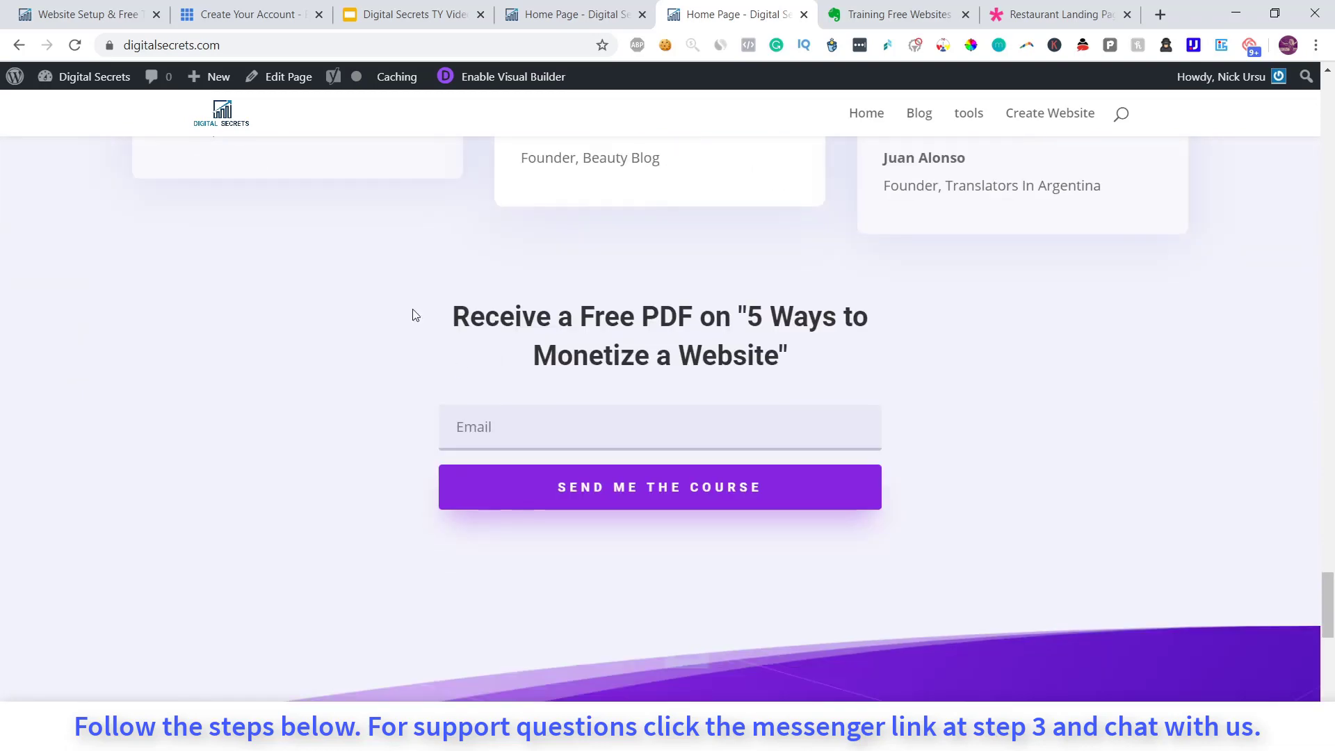
scroll(351, 378, down, 4)
scroll(360, 378, up, 12)
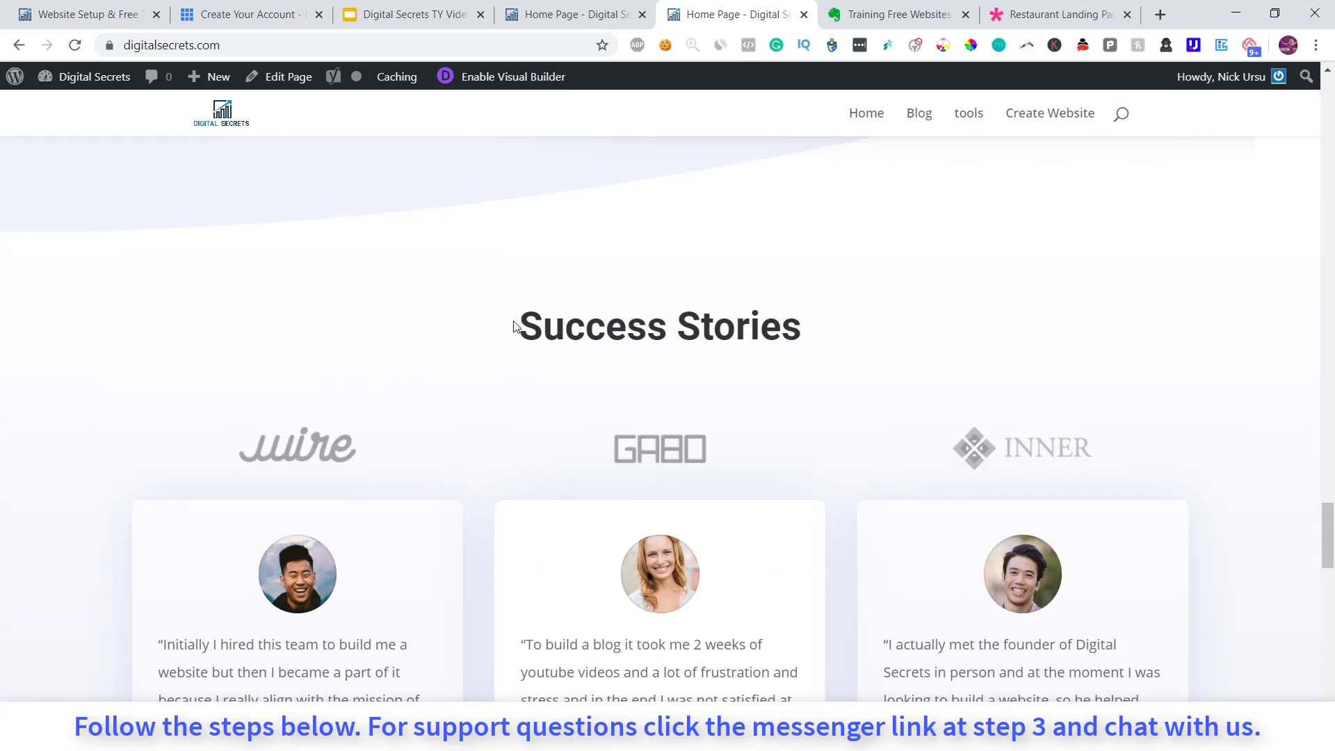
scroll(556, 341, up, 2)
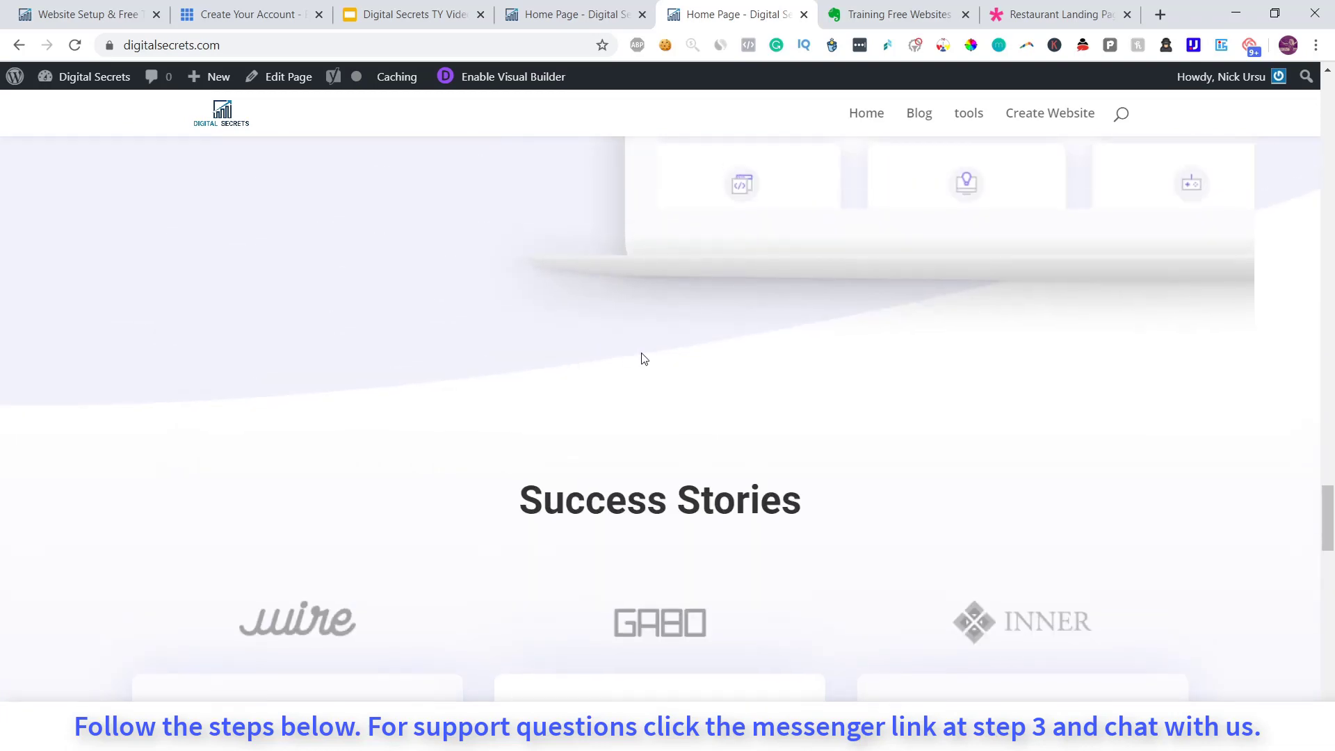
In the home page open in the visual builder, remove 2020 from the hero heading and add UNIQUE before "DIGITAL EDUCATION PROJECT"
click(563, 23)
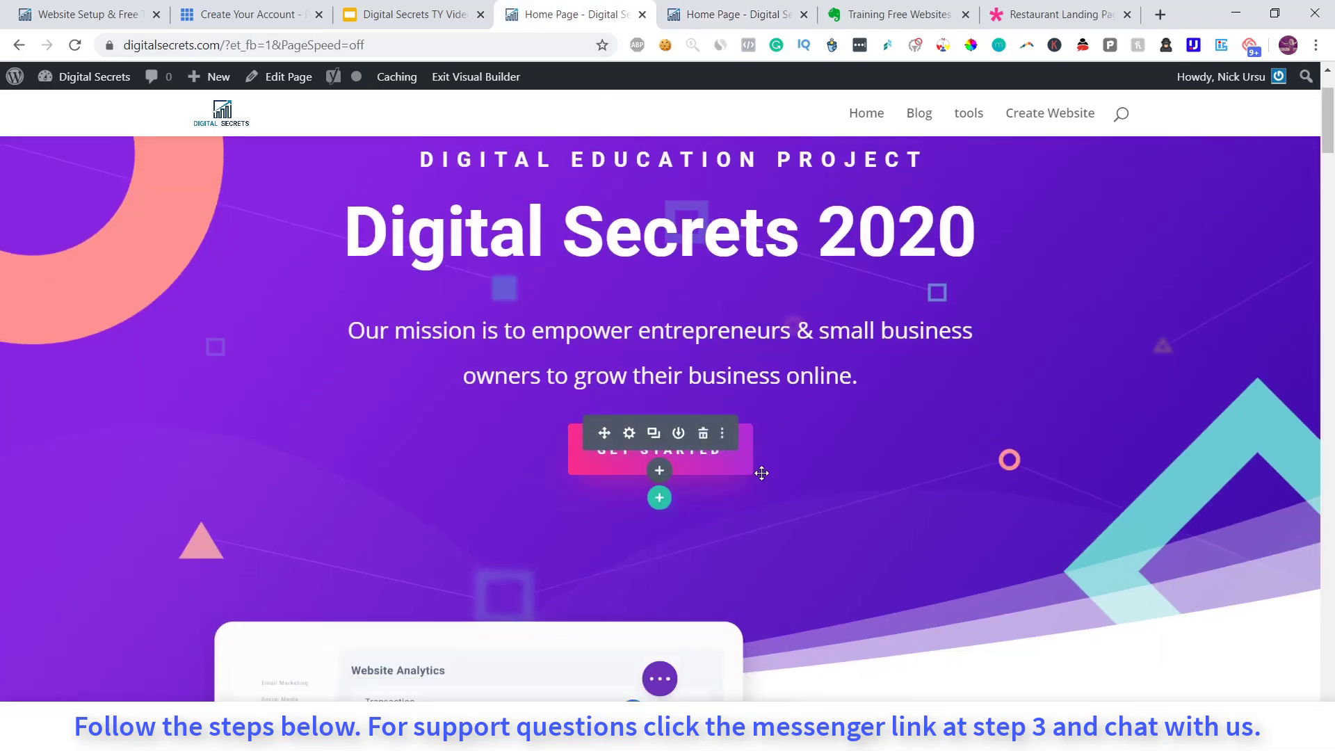
scroll(761, 473, down, 6)
scroll(616, 440, up, 4)
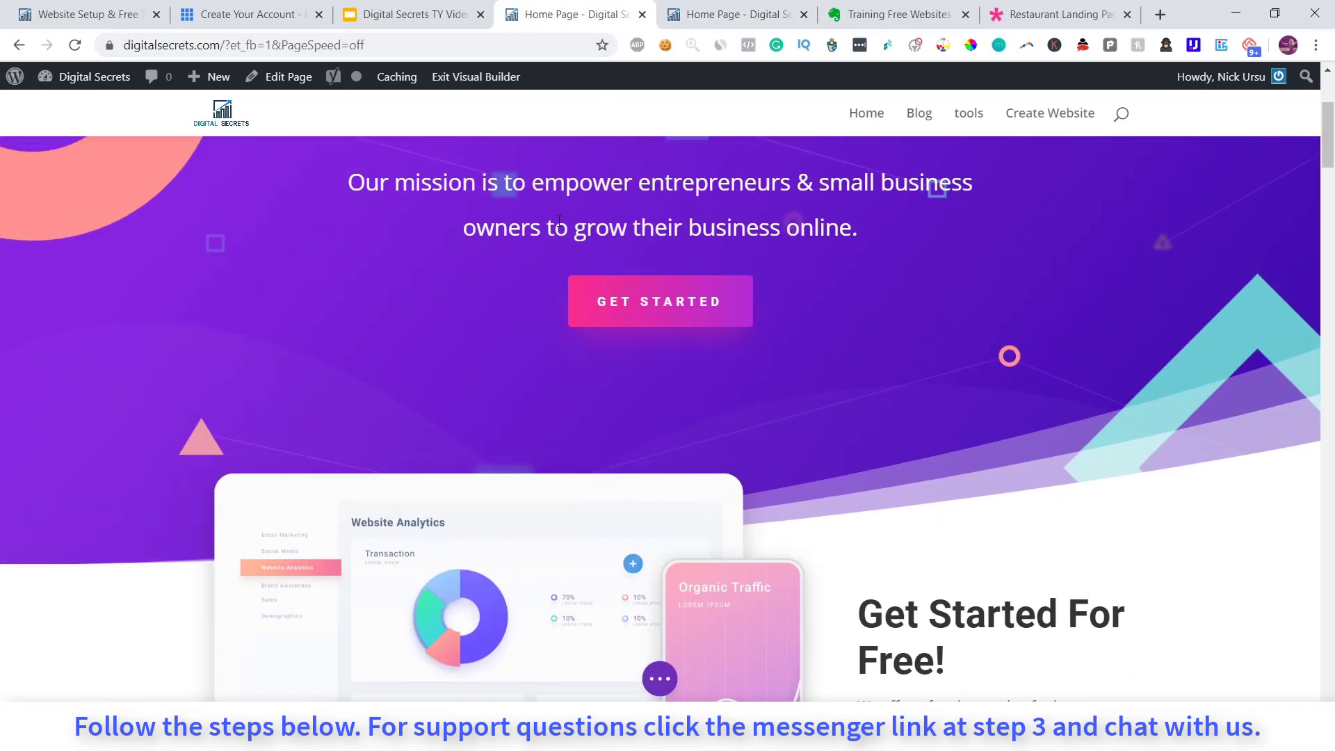
scroll(558, 221, up, 4)
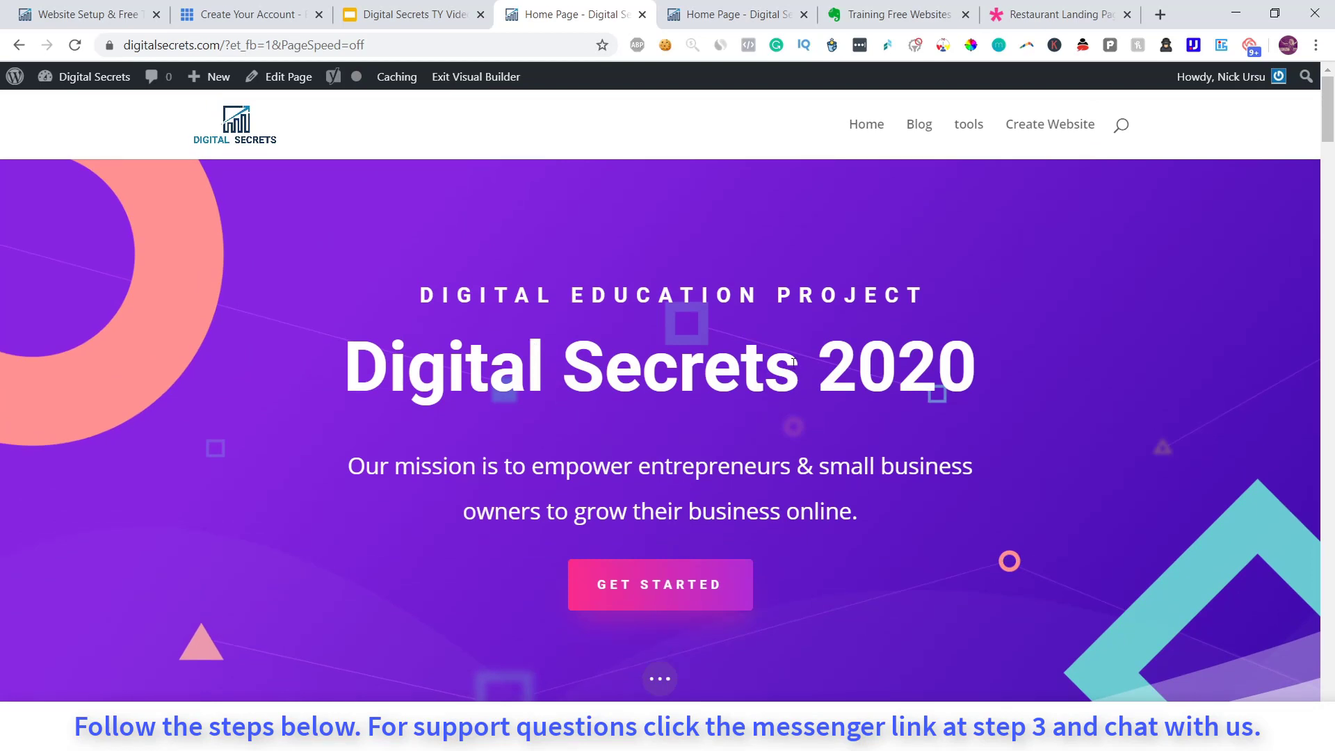
click(984, 364)
key(BackSpace)
key(BackSpace)
key(BackSpace)
key(BackSpace)
key(BackSpace)
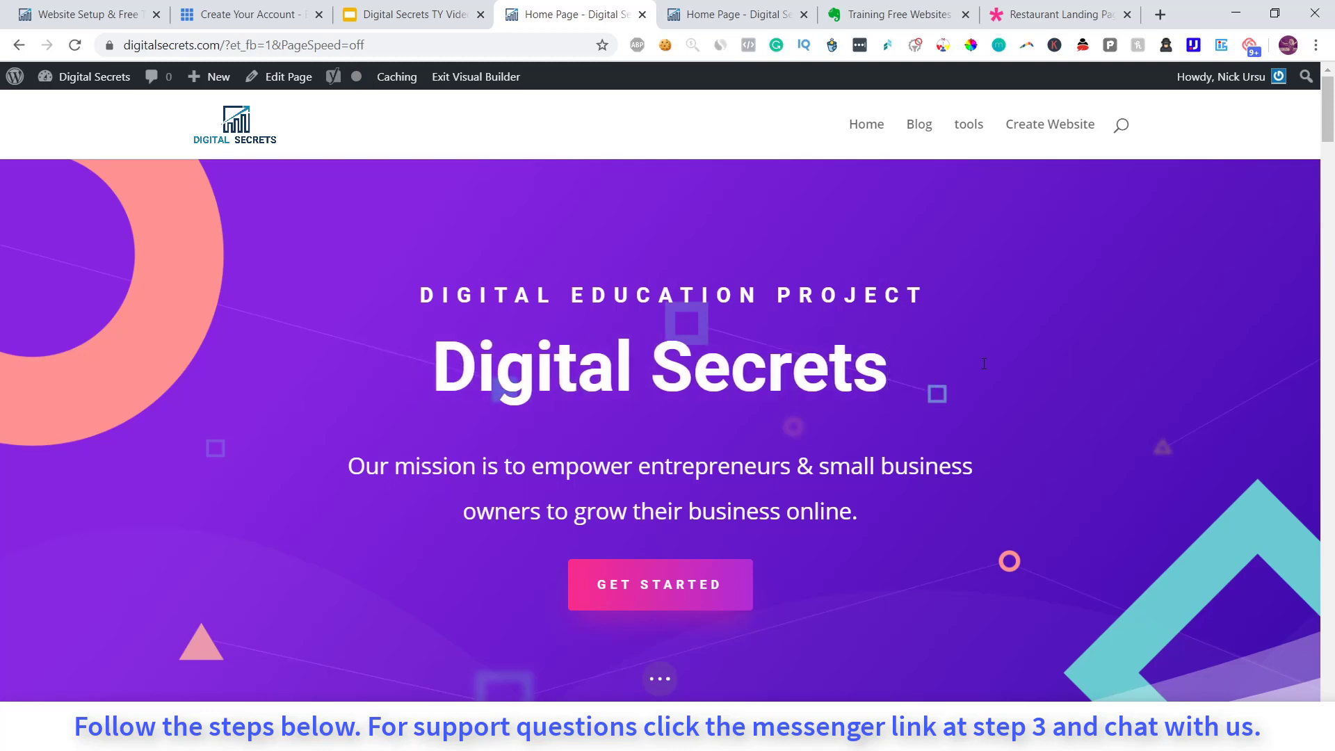
click(798, 290)
text(UNIQUE)
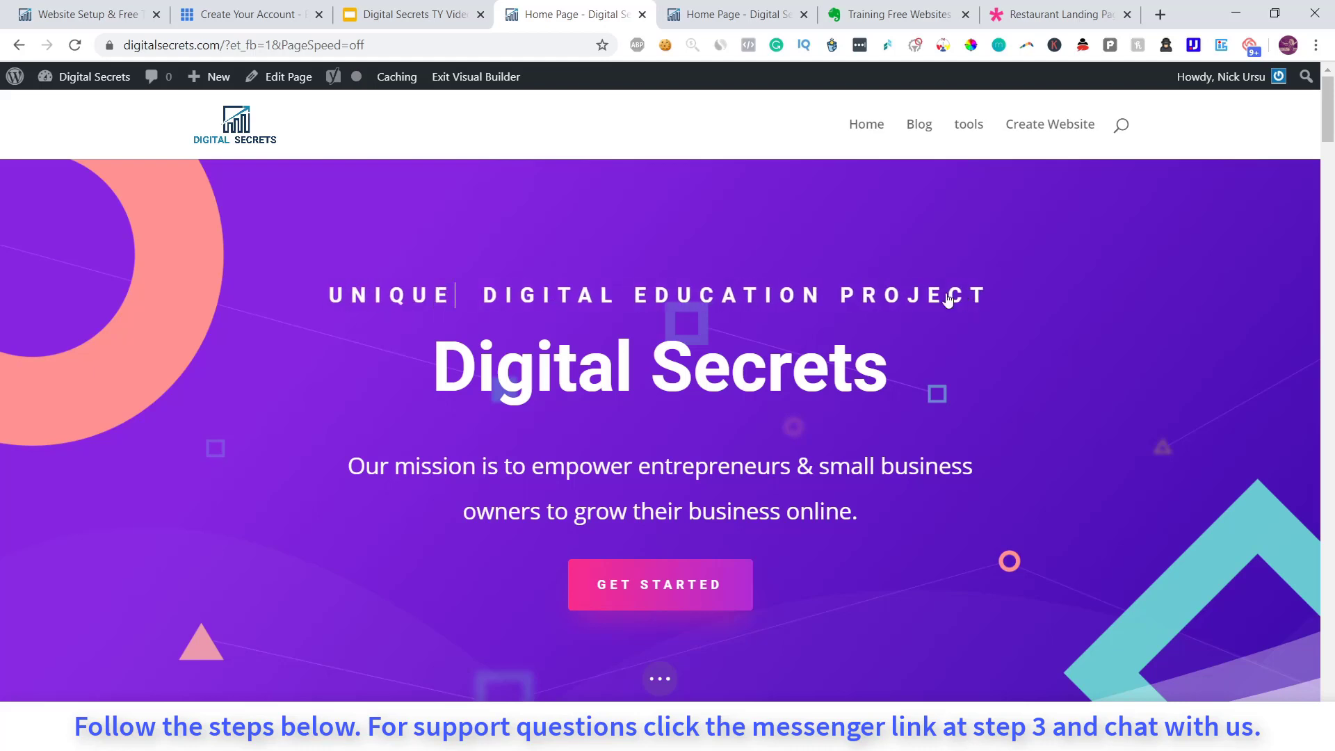
Change the hero button's text from Get Started to "CReate your free website" and save the button settings
scroll(802, 543, down, 3)
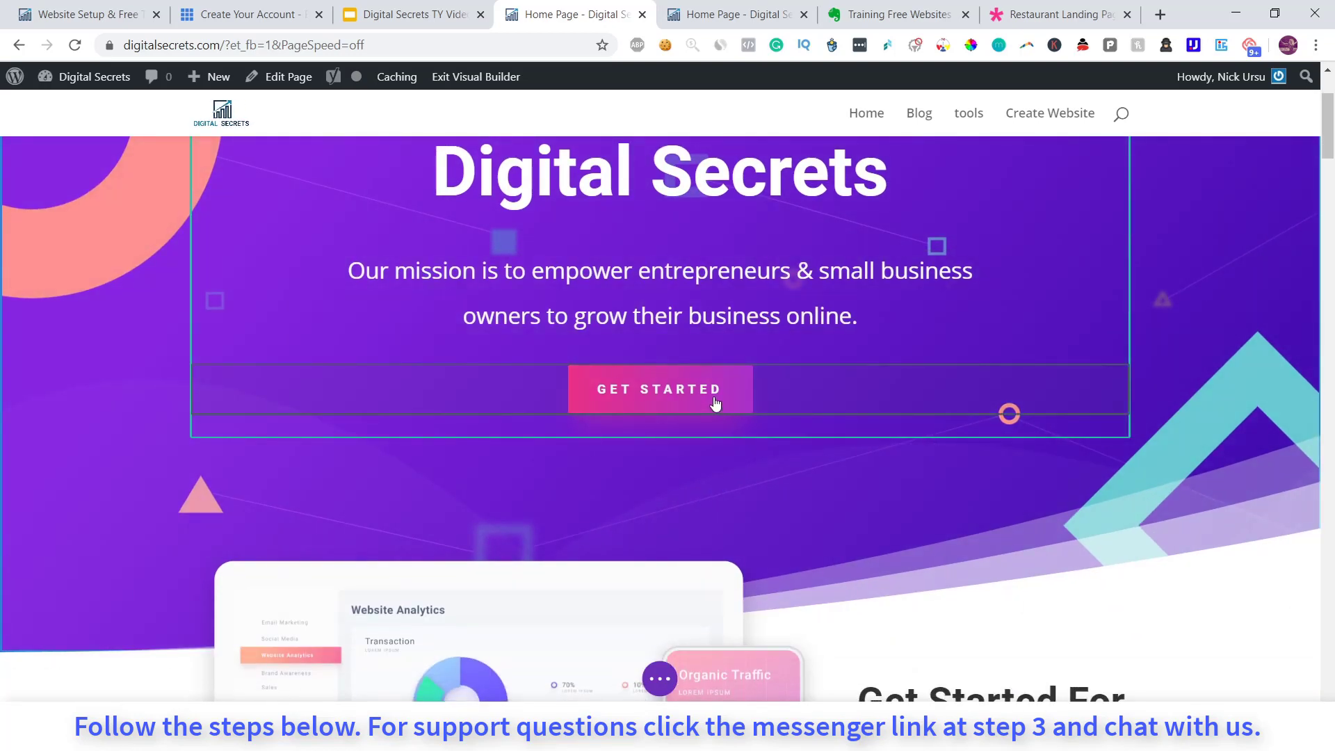
mouse_move(728, 403)
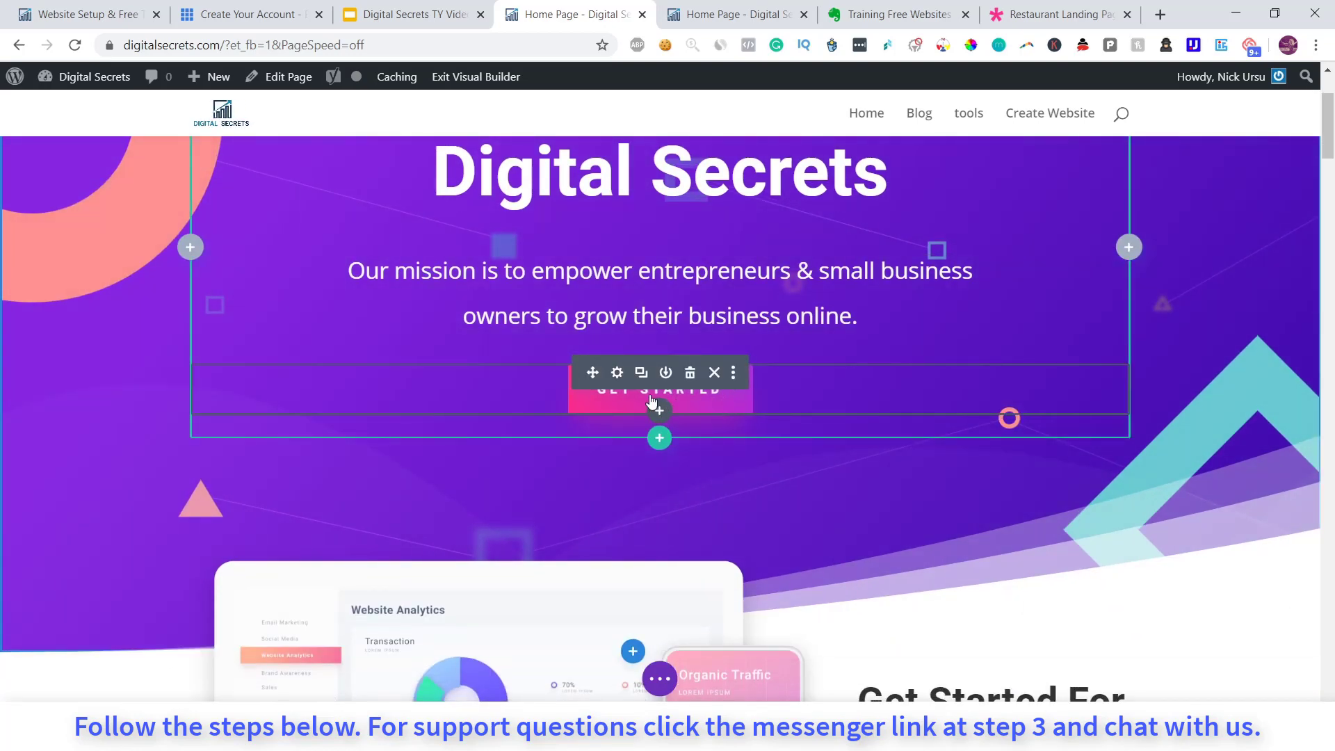
click(616, 373)
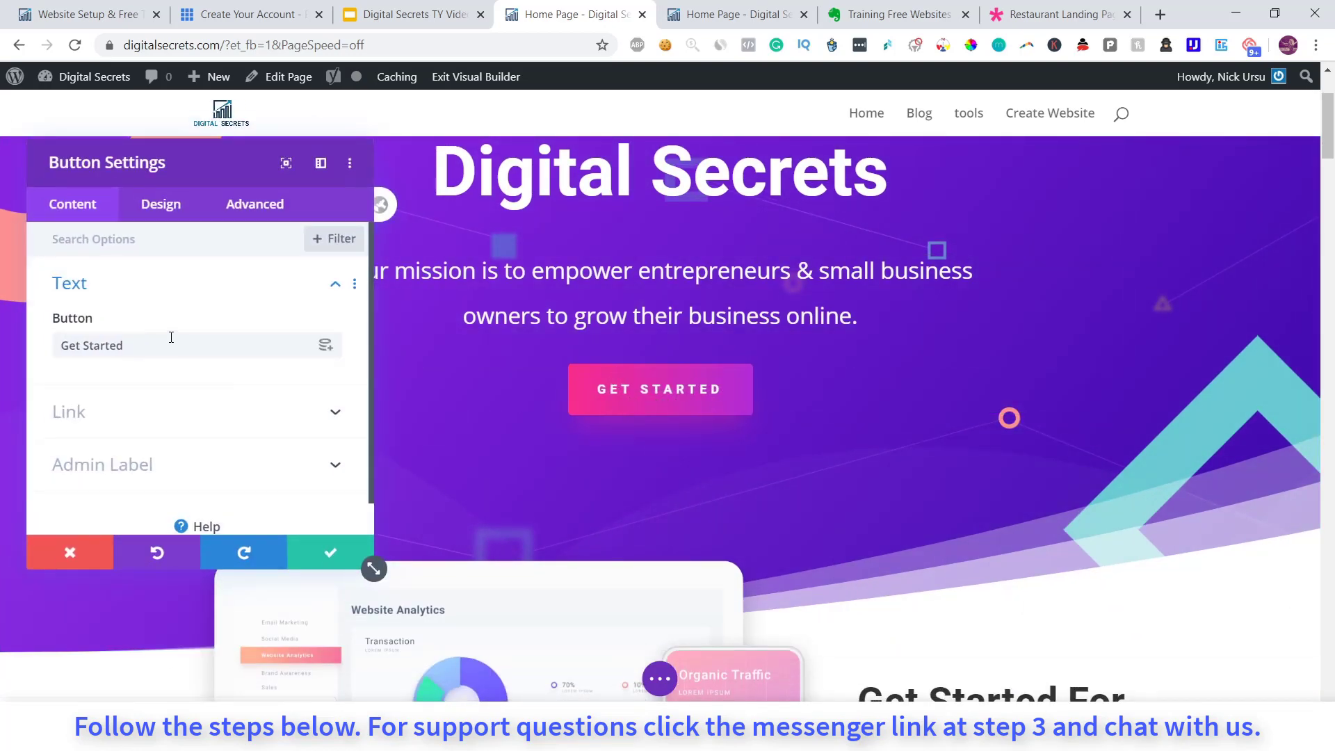
drag(124, 345, 59, 347)
text(C)
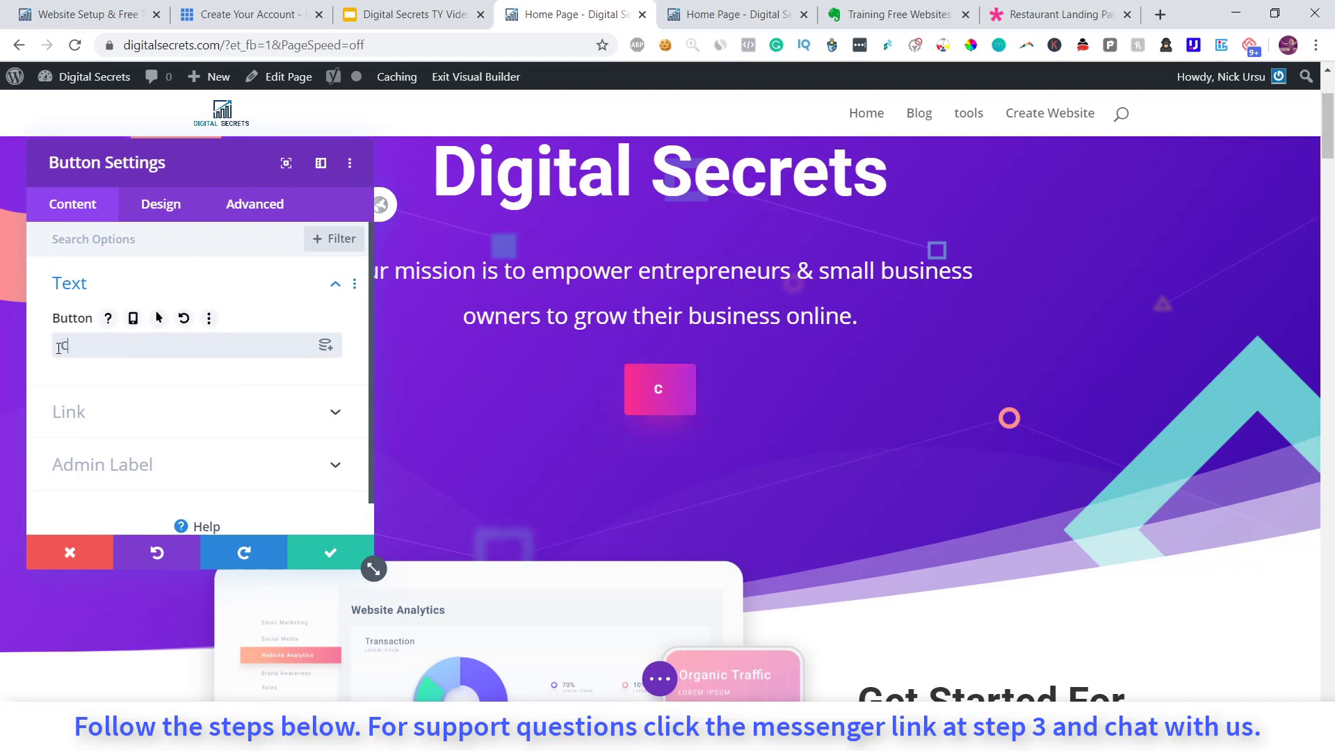
text(Reate your )
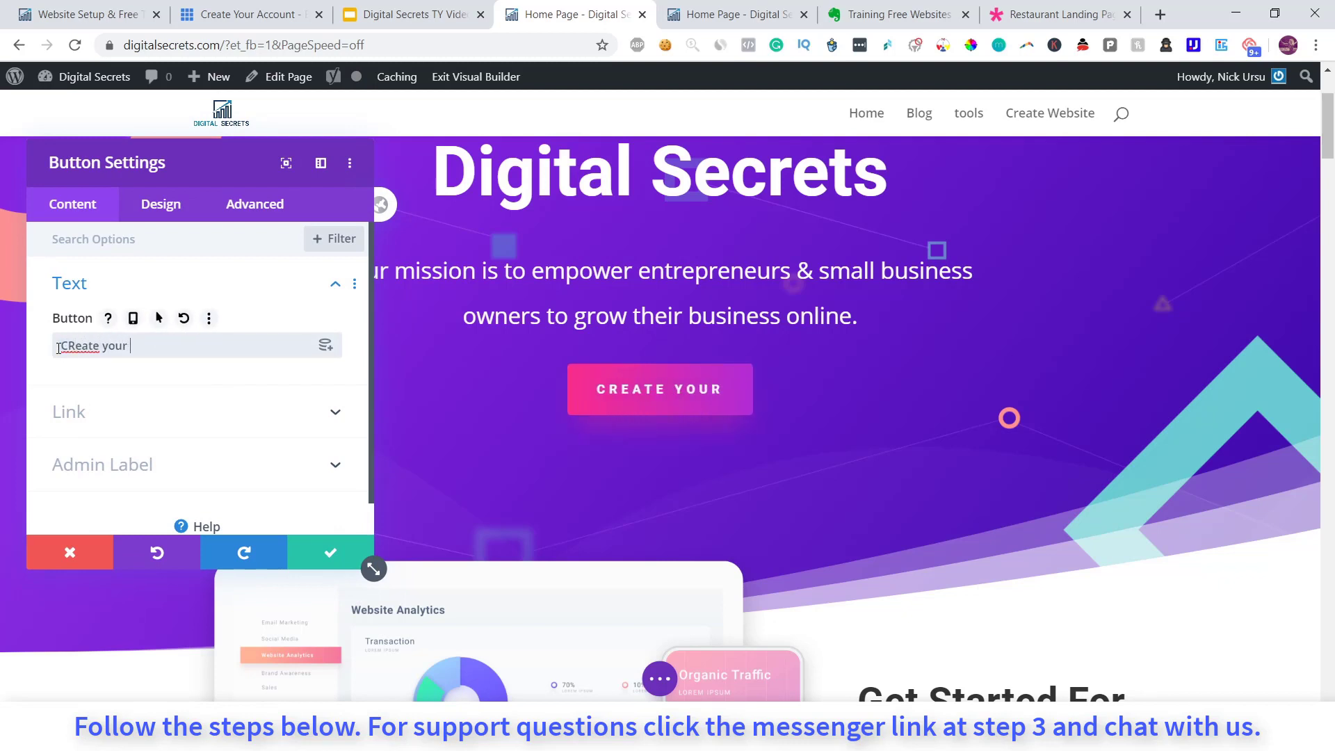
text(free website)
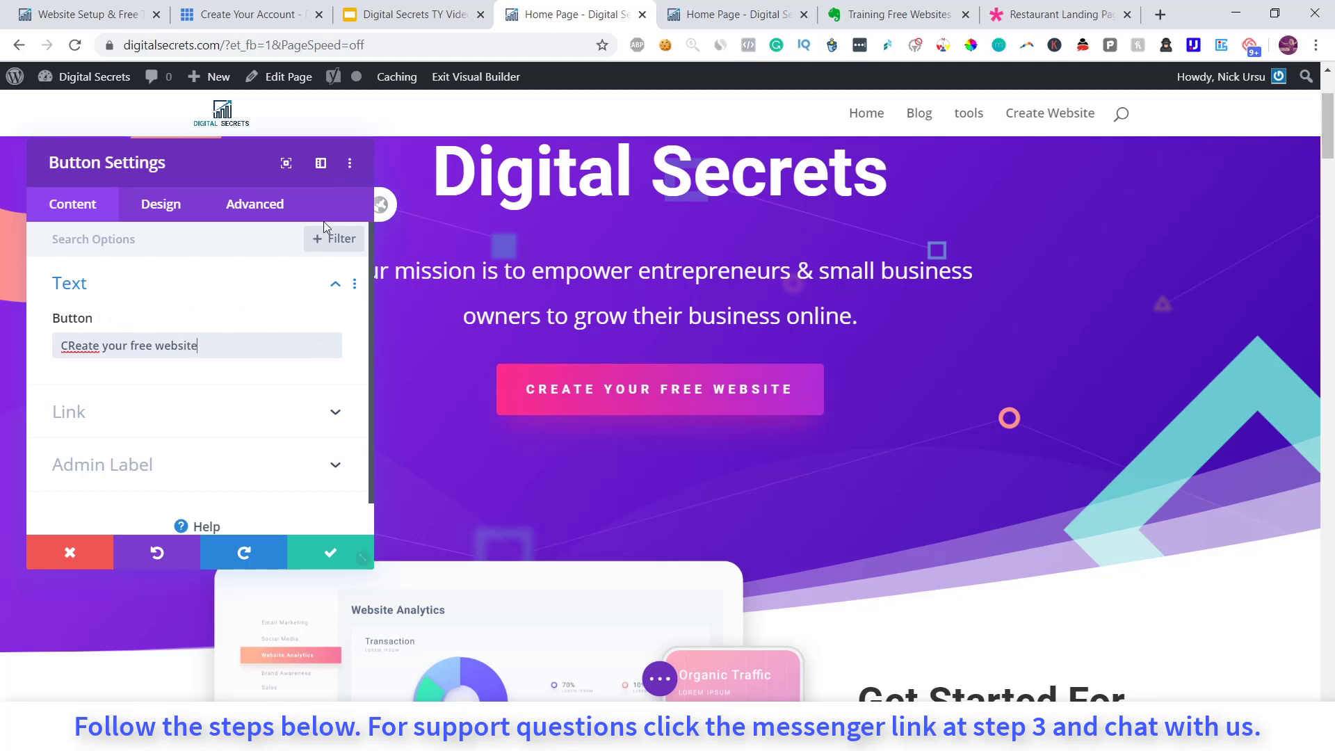
click(328, 554)
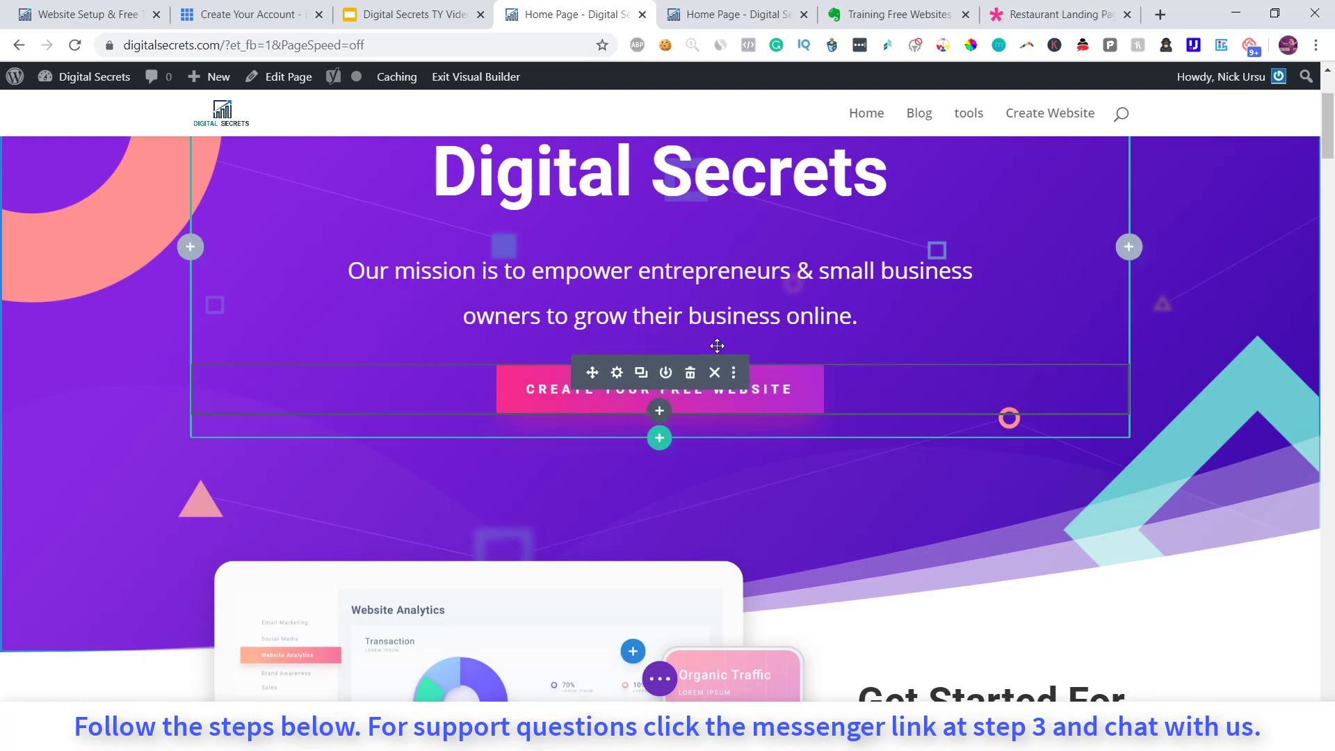
Copy the hero button module and duplicate it directly below the original
click(733, 372)
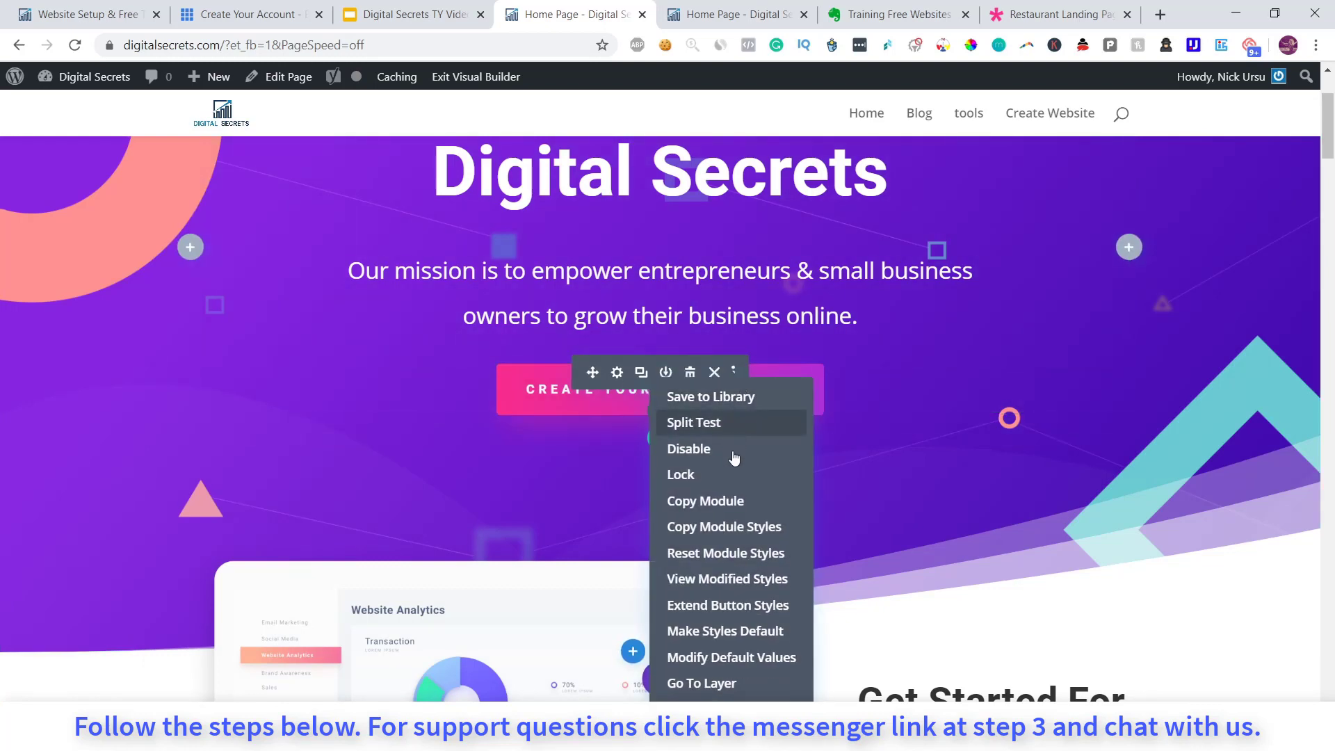
click(733, 510)
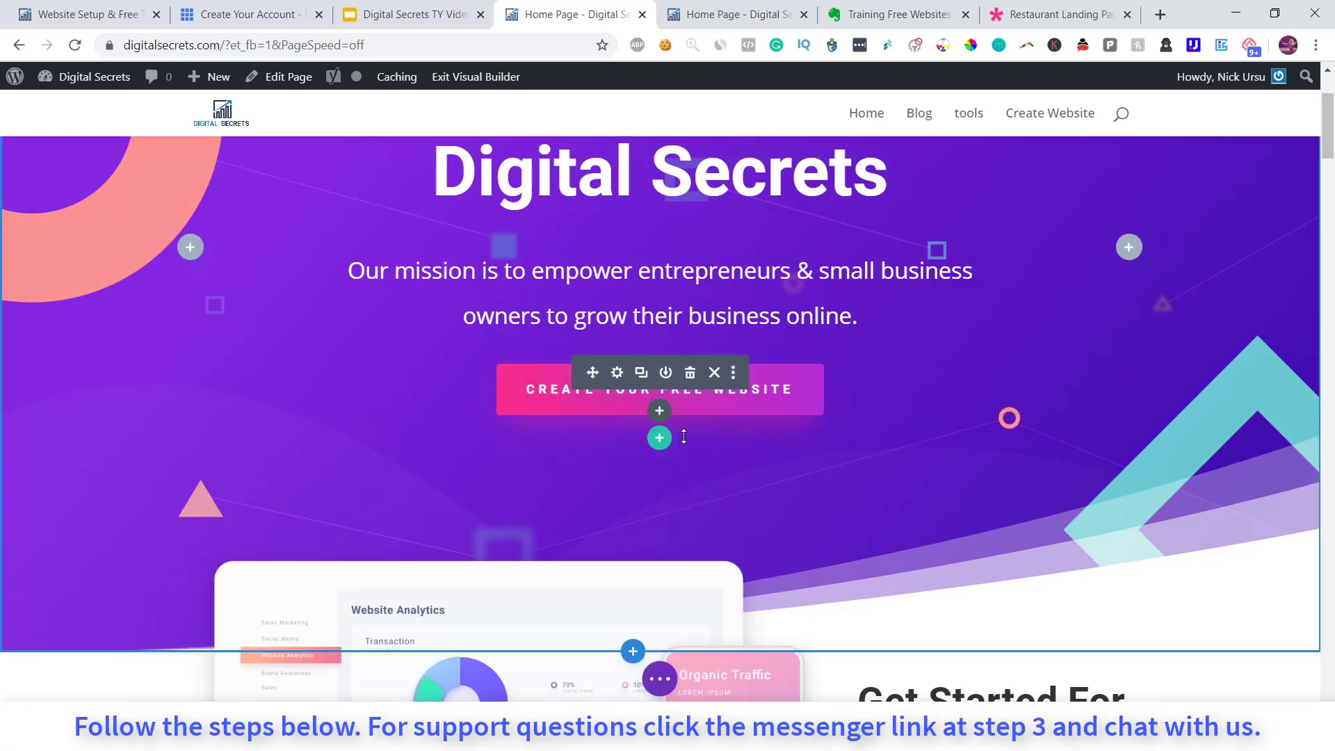
click(640, 372)
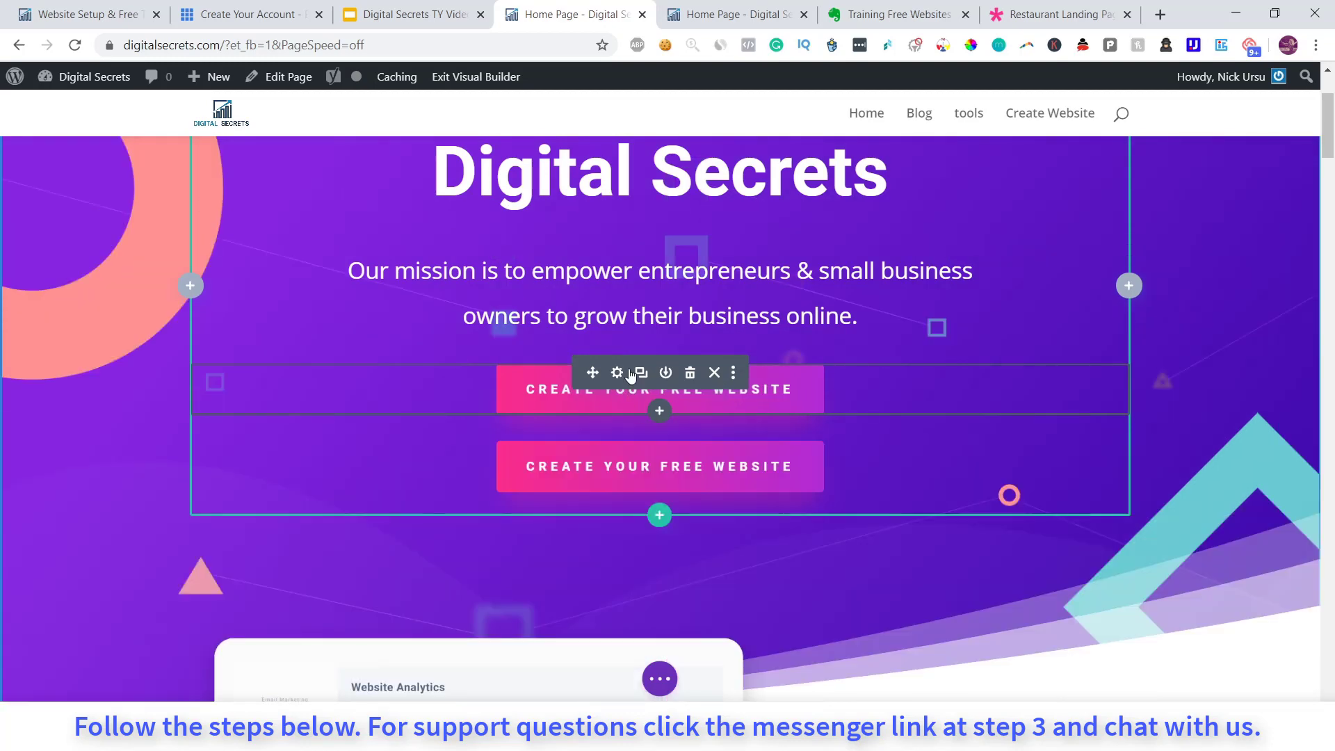
Move the "Start a website now" button above the "Get Started For Free!" heading
scroll(557, 678, down, 5)
scroll(689, 570, down, 3)
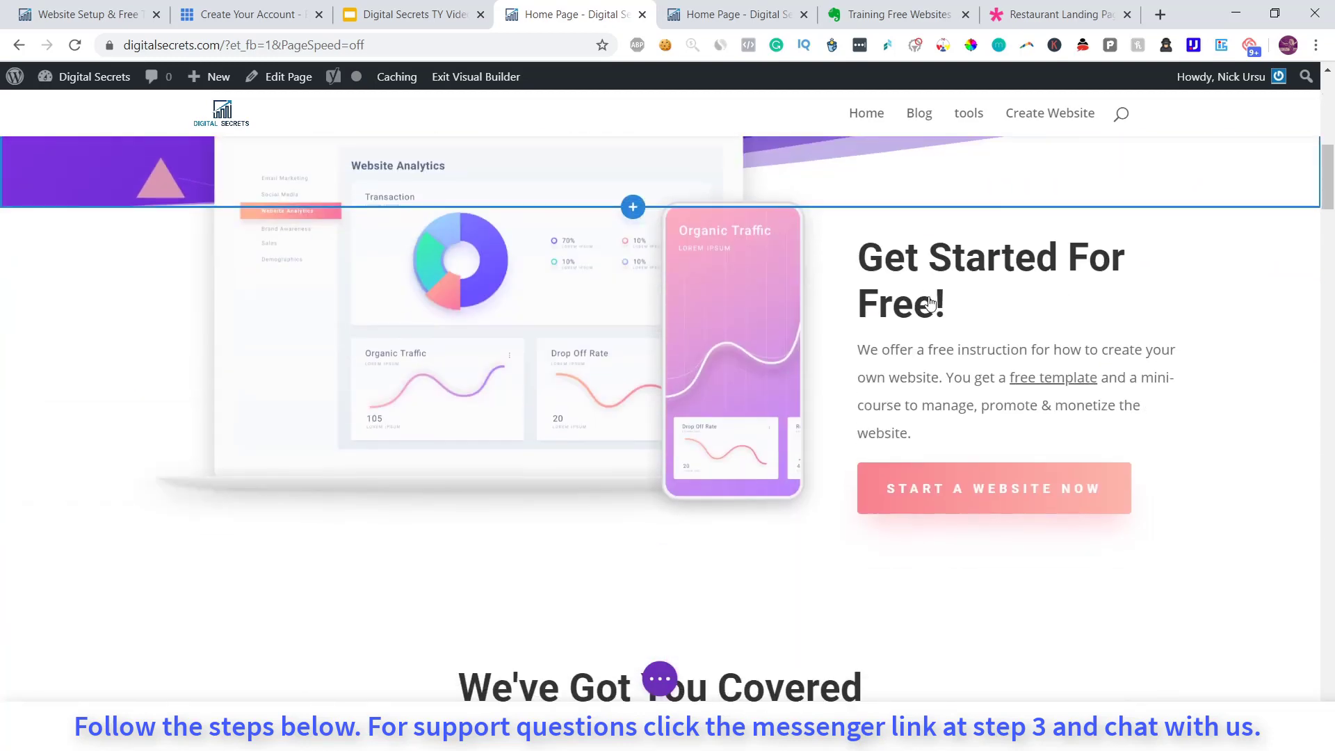
drag(937, 489, 943, 244)
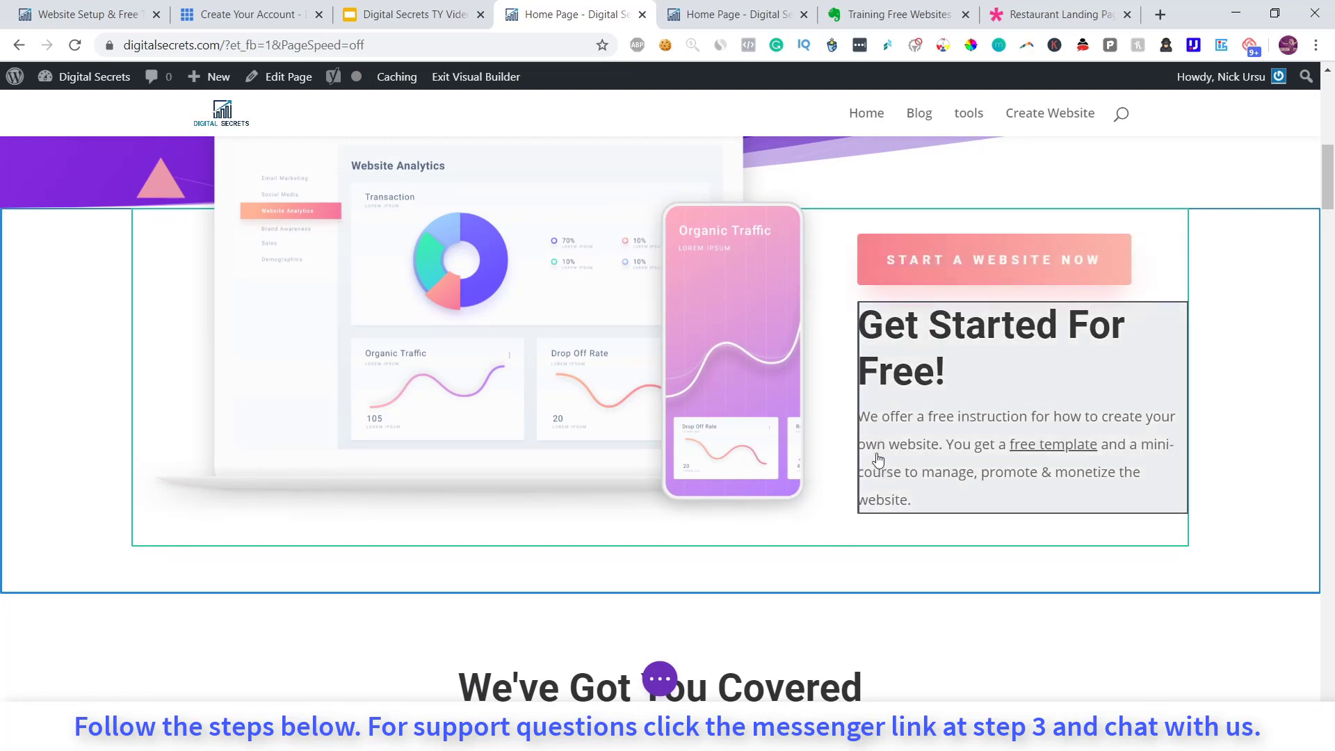
View the settings of the row containing the Website Analytics image and close them without saving
scroll(668, 494, down, 2)
scroll(576, 482, up, 5)
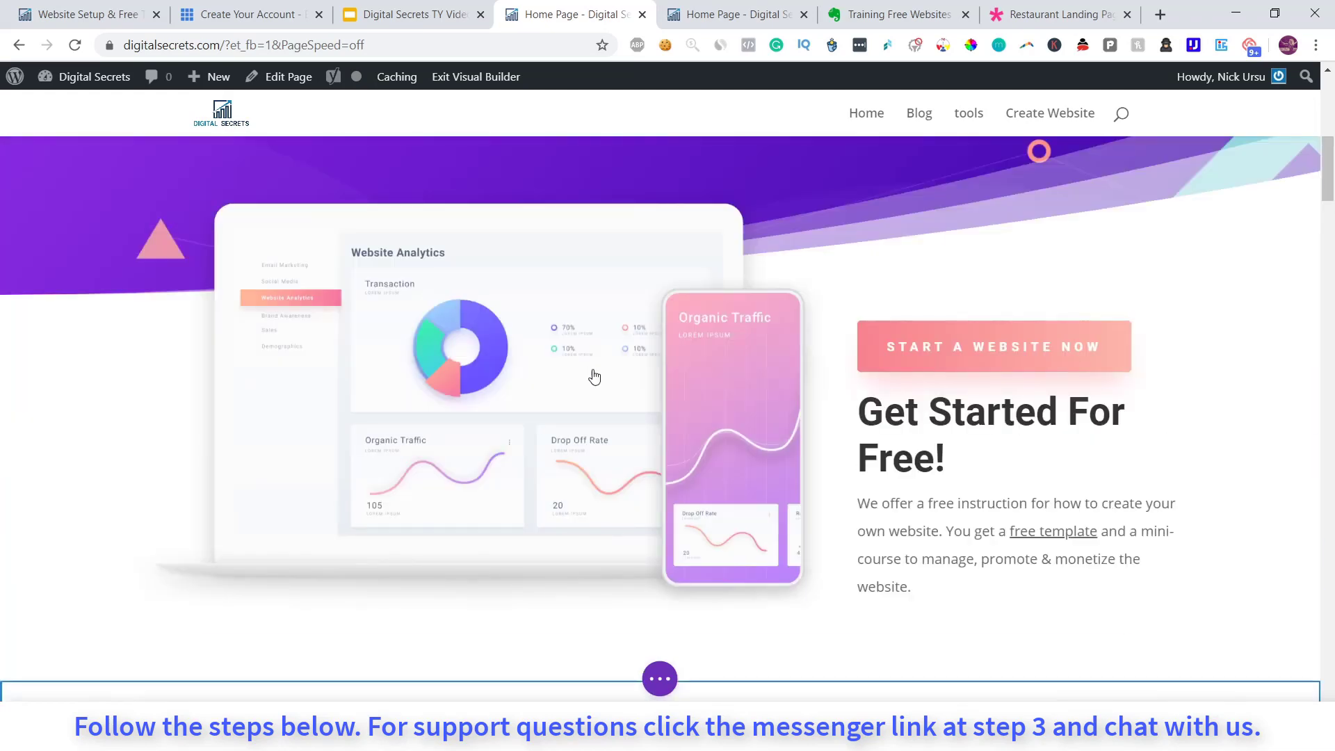
click(498, 524)
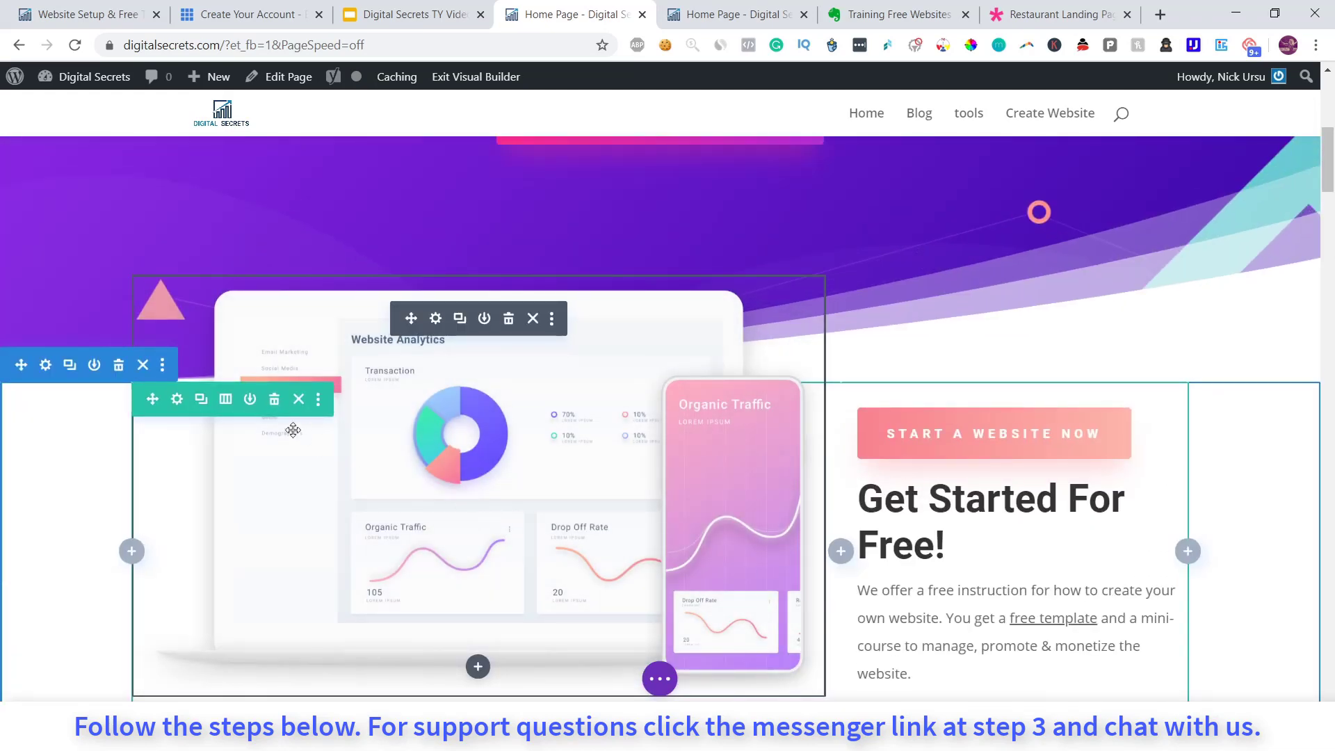
click(178, 401)
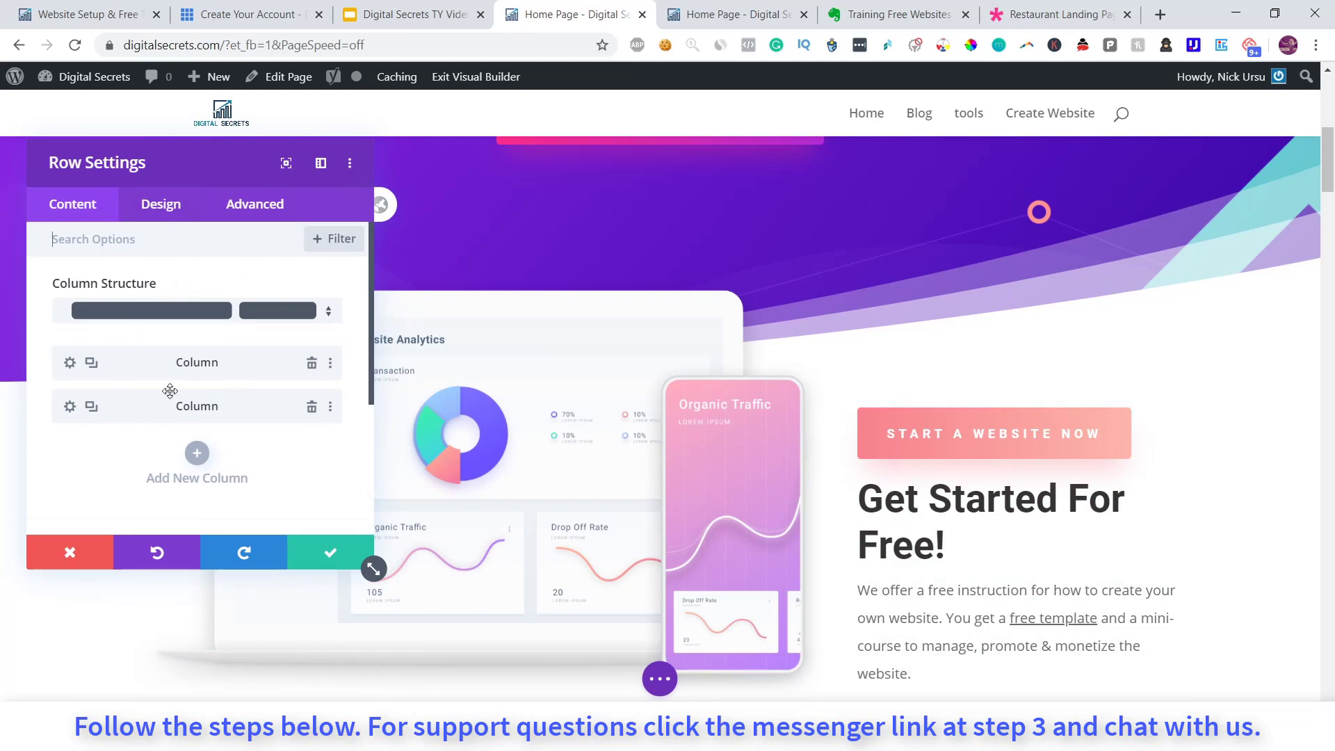
click(52, 556)
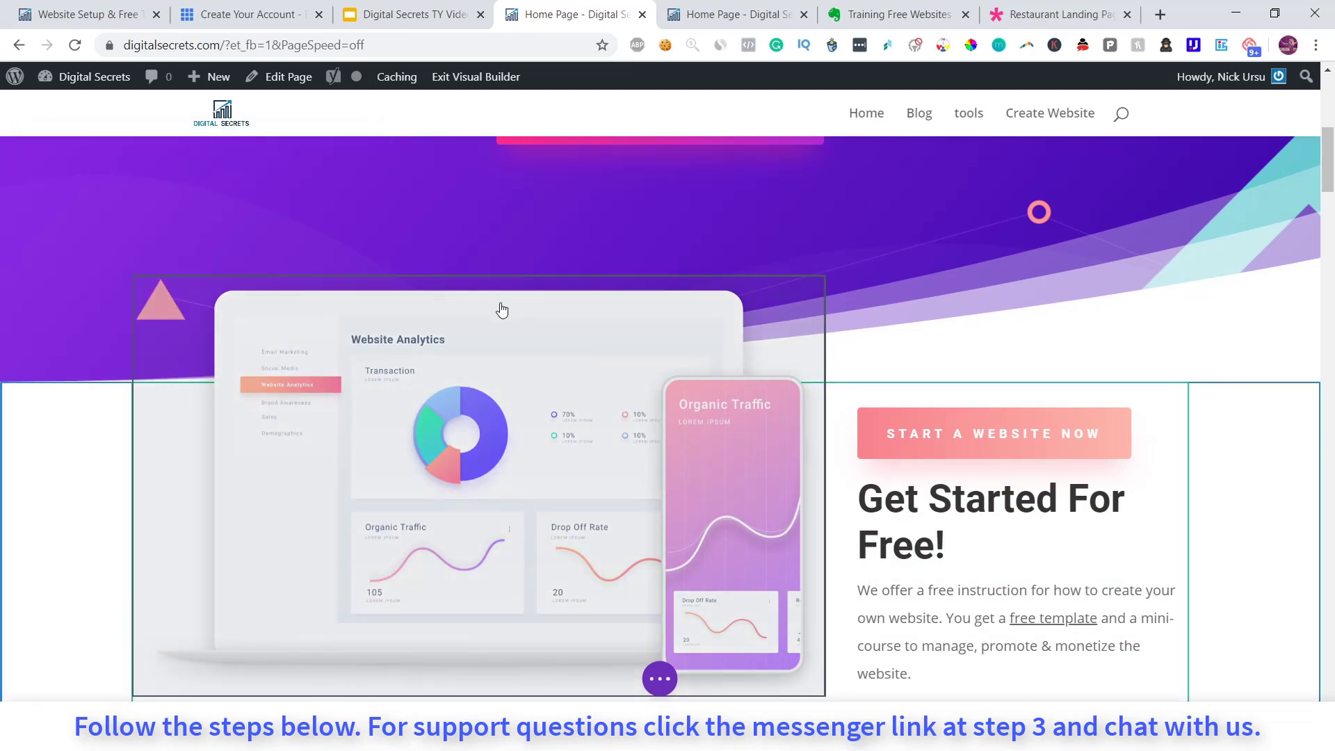
scroll(507, 374, down, 8)
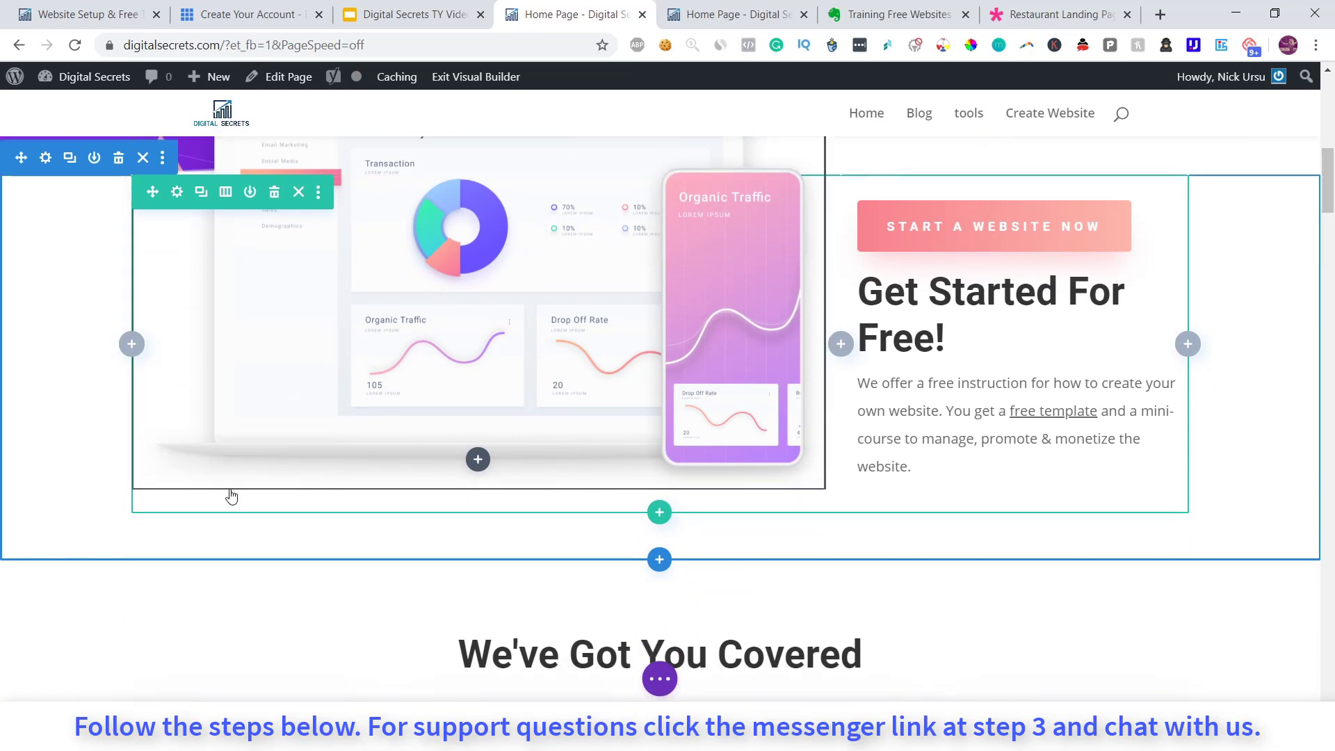
scroll(314, 472, down, 3)
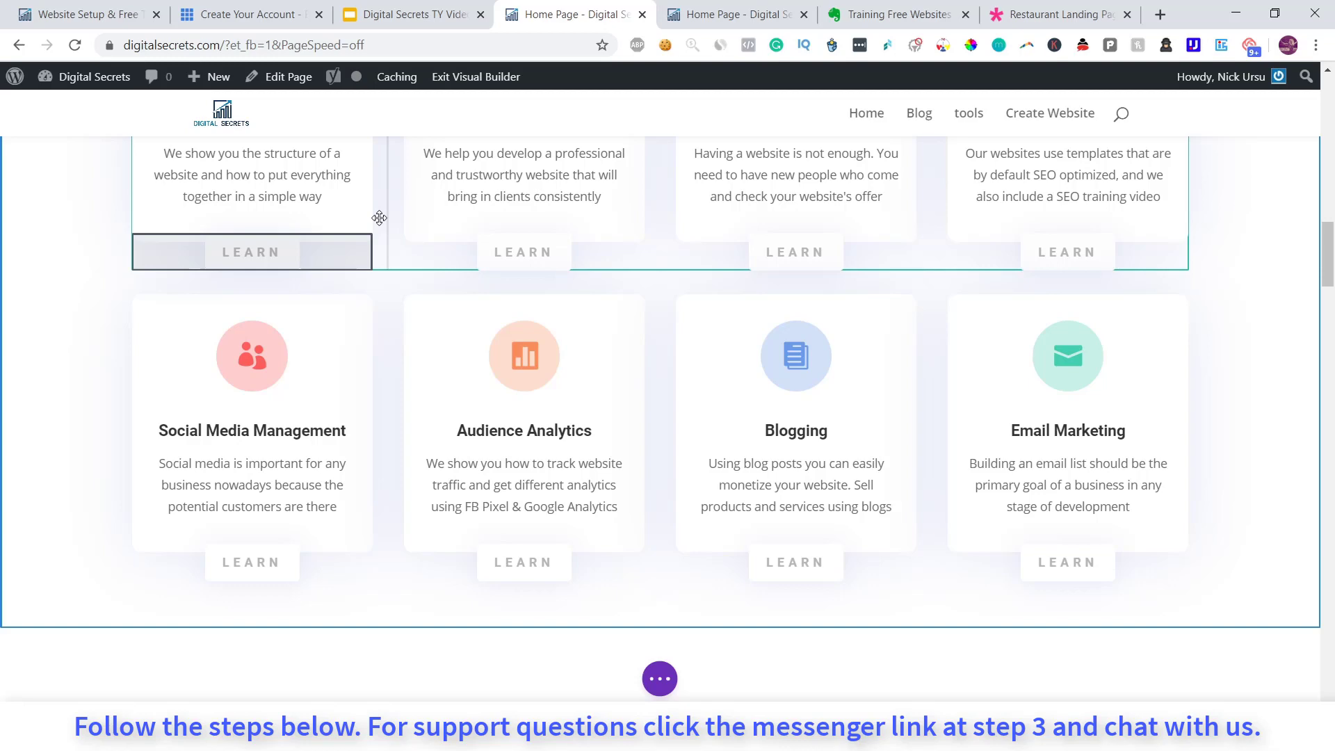
scroll(487, 292, down, 2)
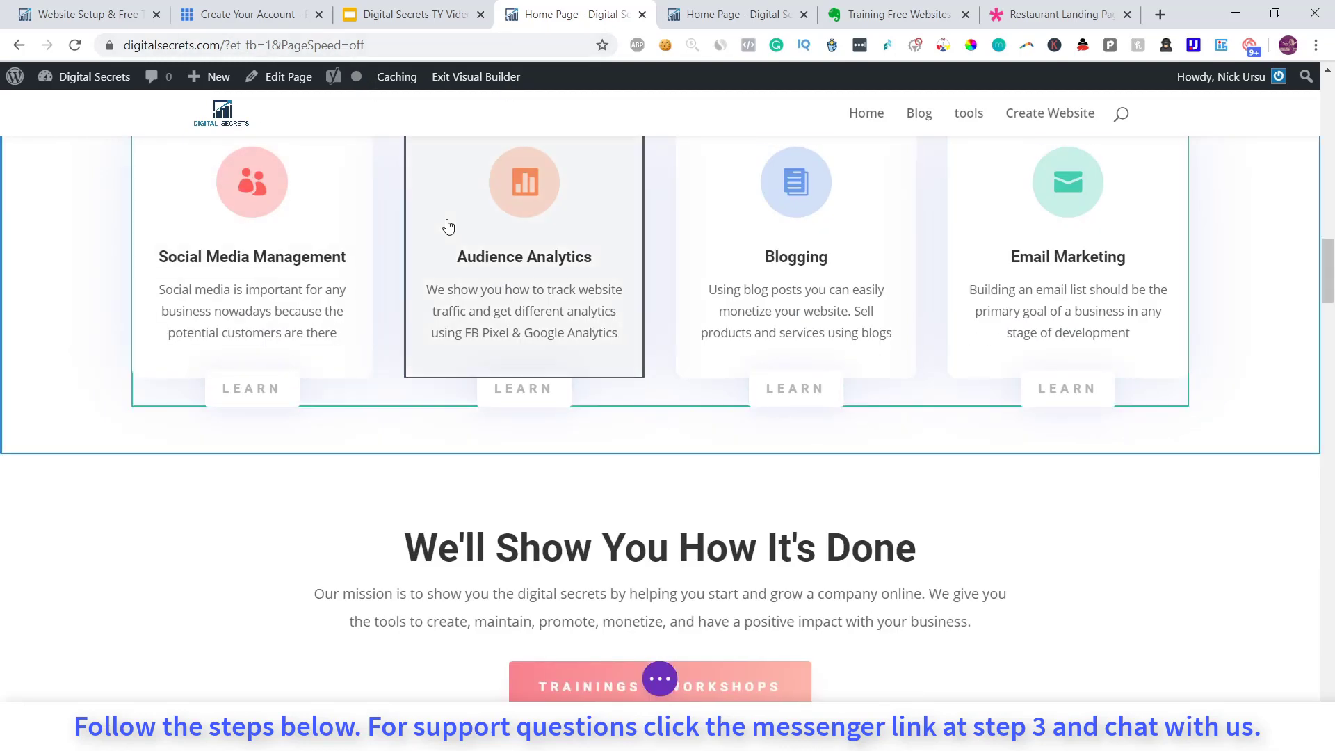
scroll(455, 274, up, 2)
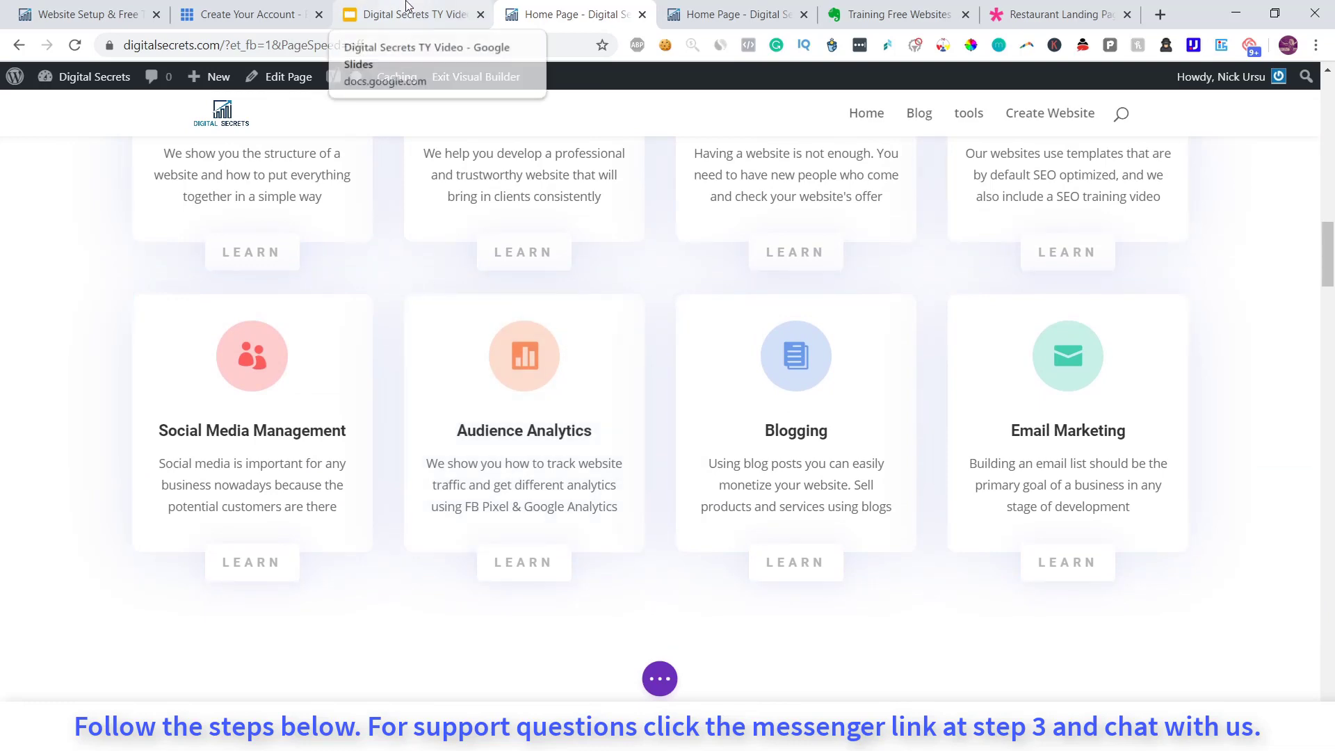